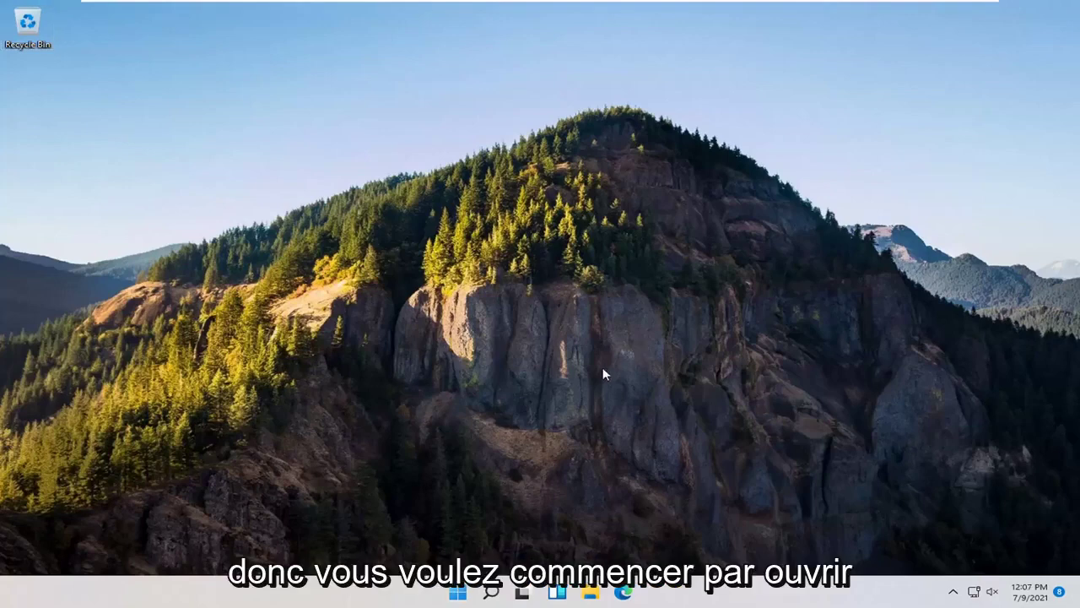
- Search 'windows features' to open 'Turn Windows features on or off'
left_click(491, 593)
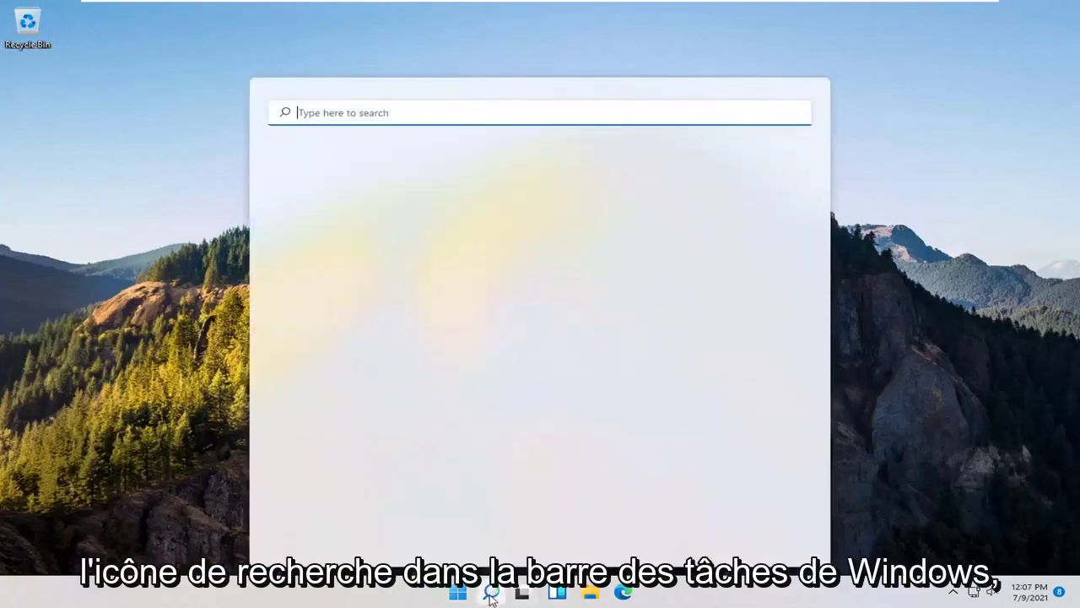
type("w")
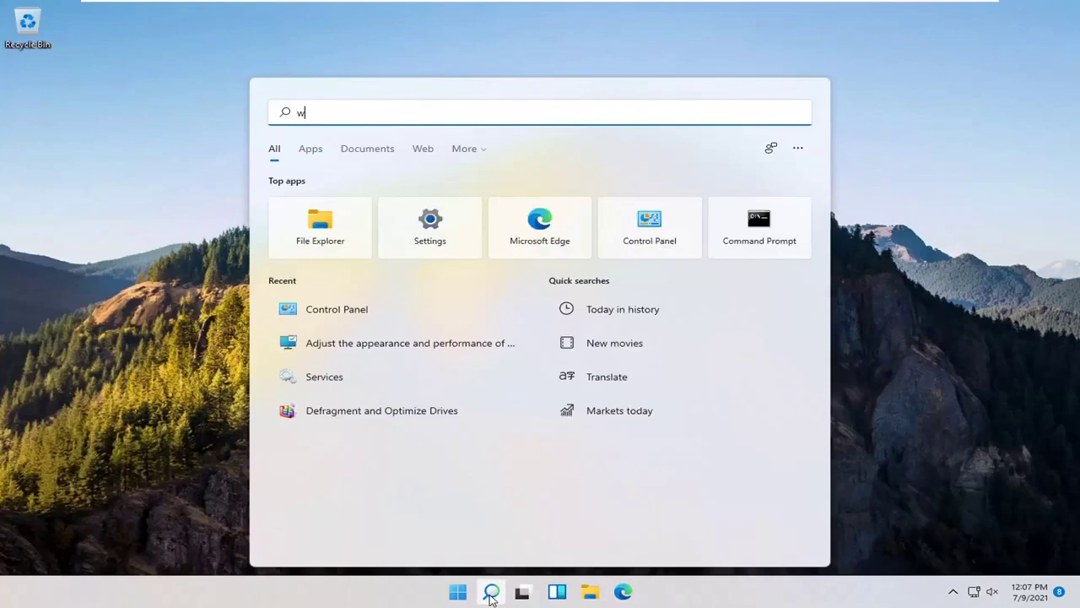
type("indows features")
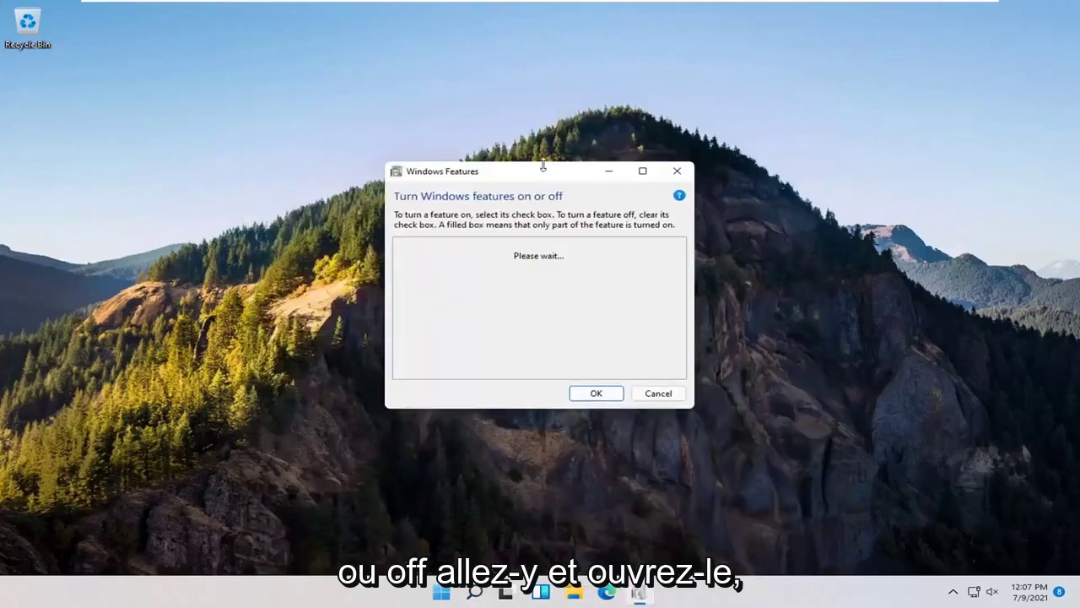
left_click_drag(545, 169, 551, 163)
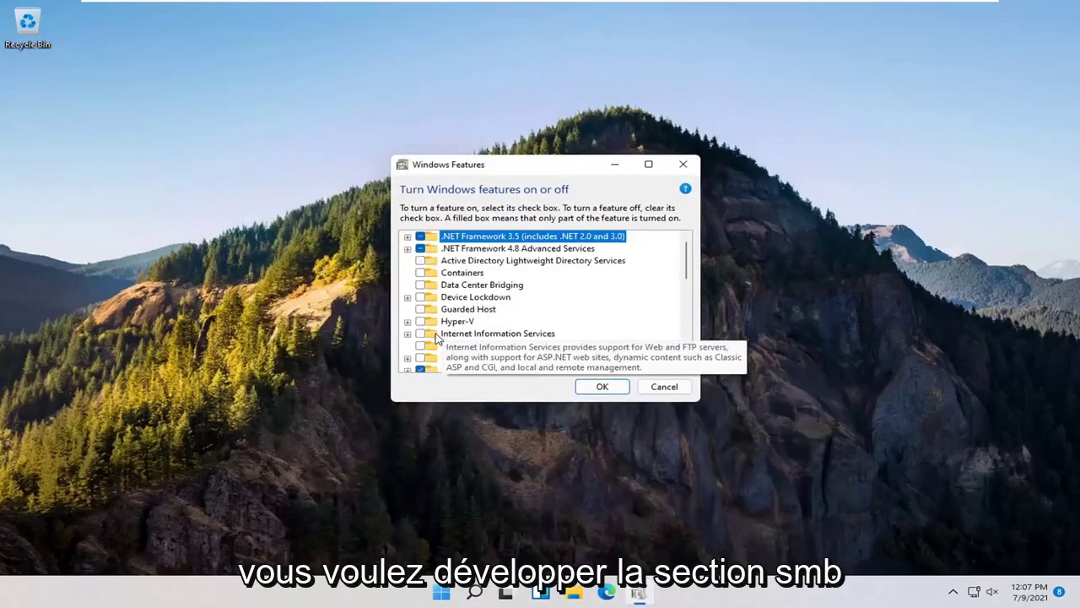
- Check SMB 1.0/CIFS Client under SMB 1.0/CIFS File Sharing Support and confirm
scroll(437, 338, "down", 1)
scroll(438, 329, "down", 1)
scroll(438, 313, "down", 3)
scroll(438, 297, "down", 1)
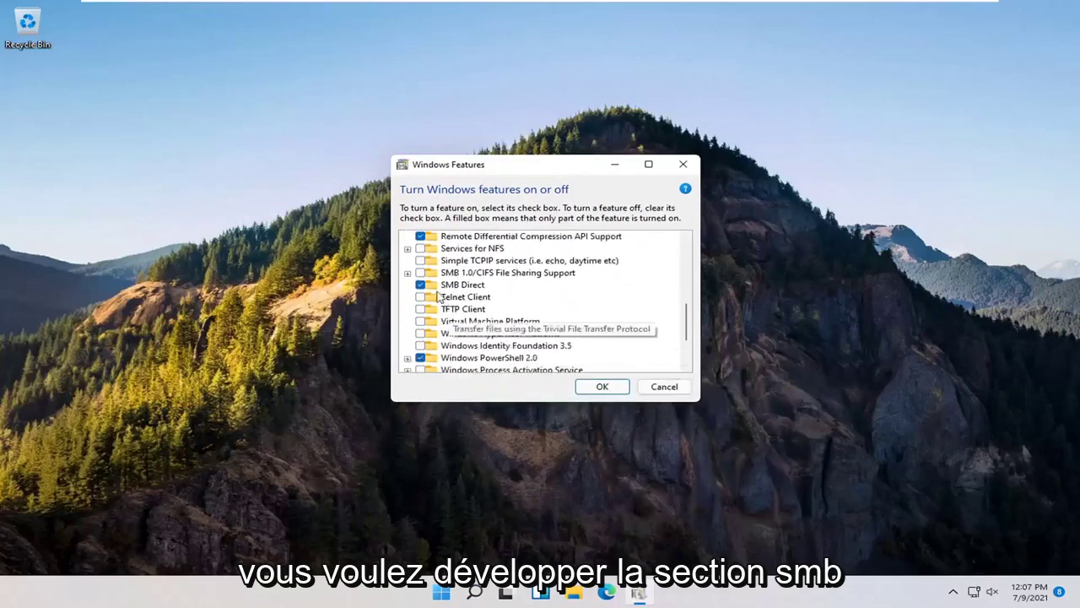
left_click(408, 274)
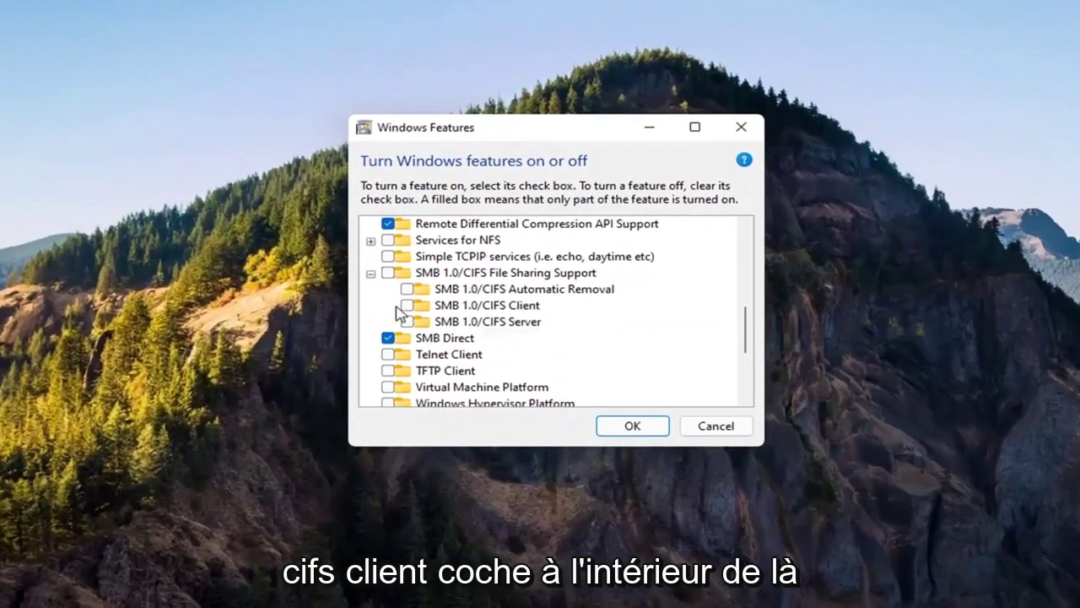
left_click(407, 305)
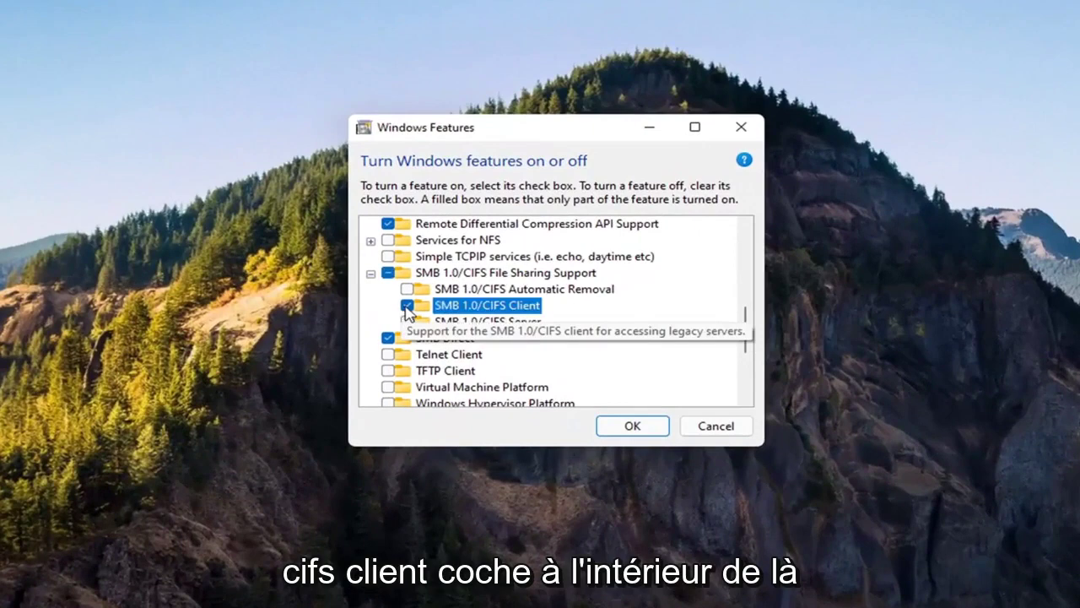
left_click(647, 432)
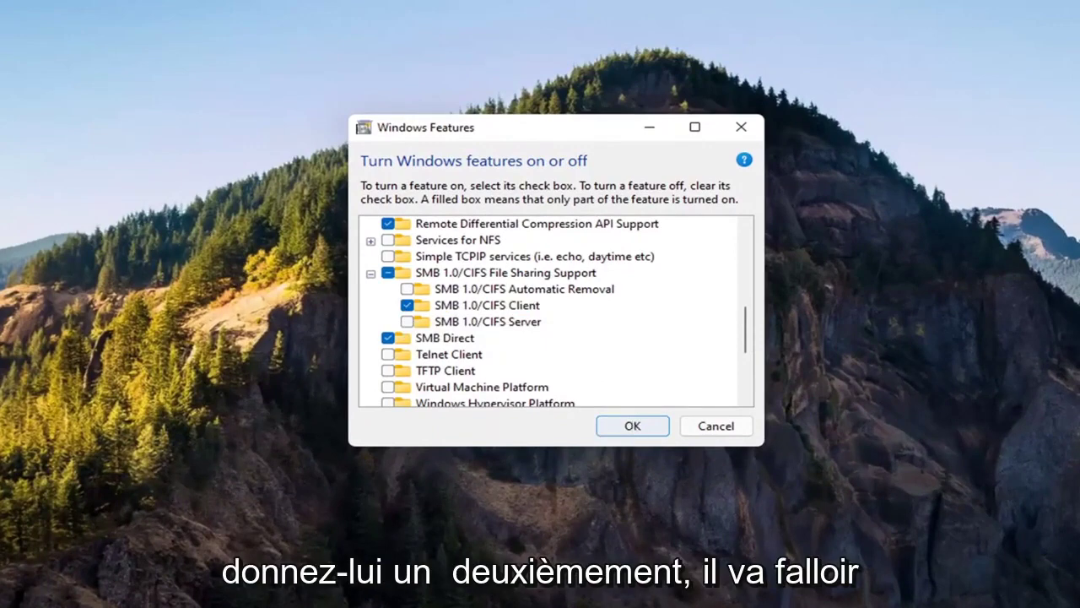
- Apply the change so Windows installs the SMB 1.0/CIFS Client files
key("Return")
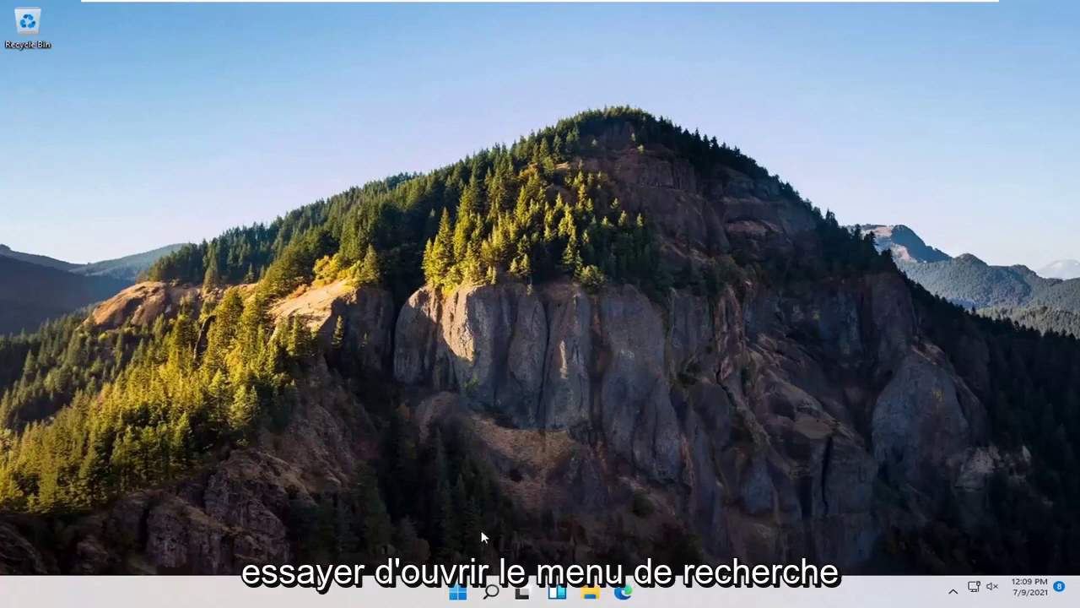
- Open Control Panel and switch View by to Category
left_click(491, 590)
type("co")
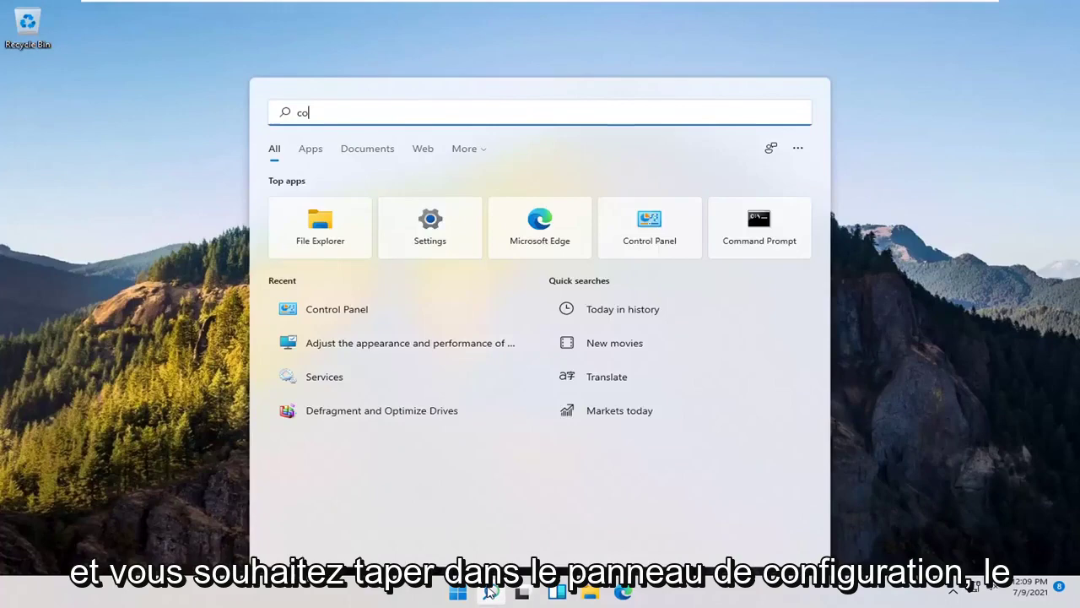
type("ntrol panel")
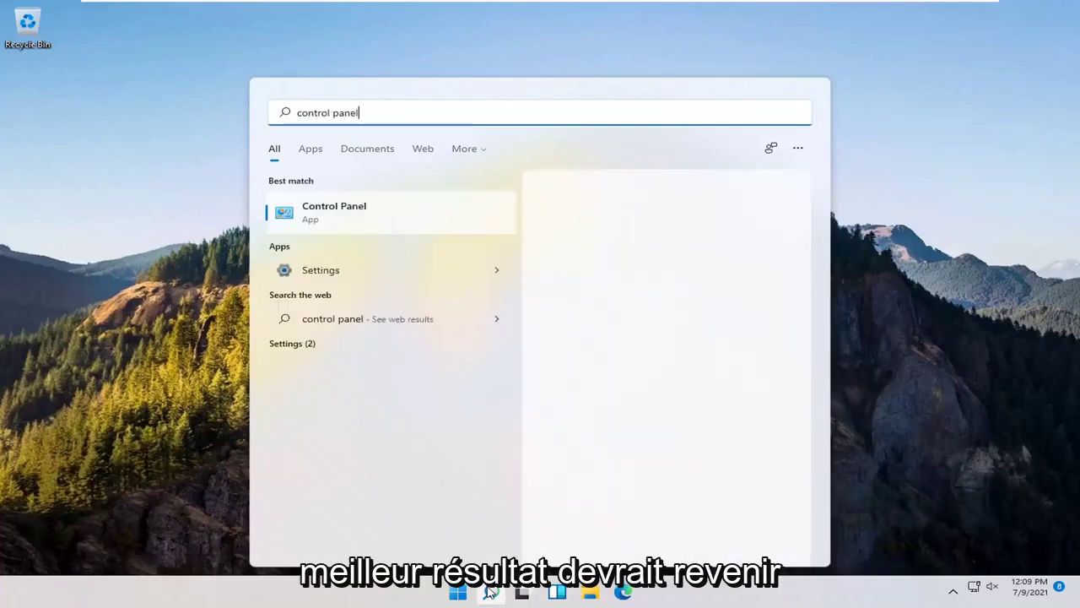
left_click(352, 220)
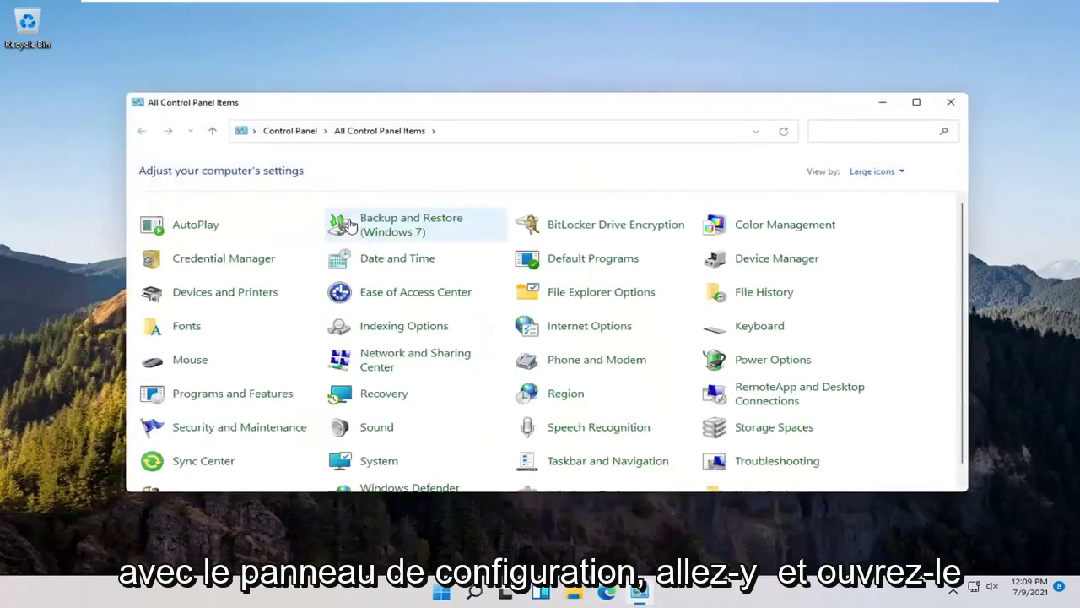
left_click(874, 171)
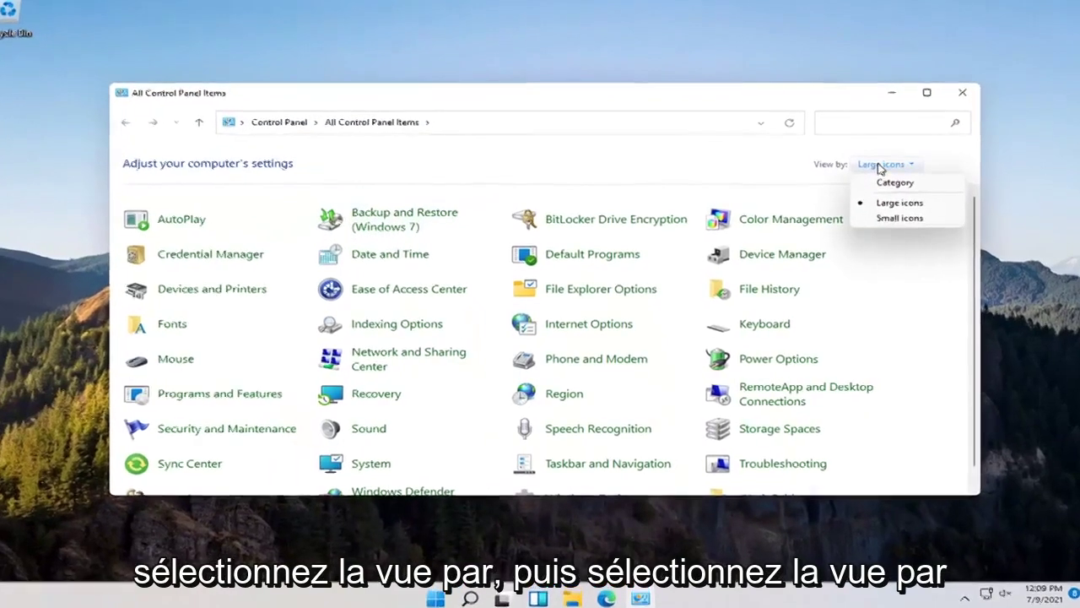
left_click(893, 183)
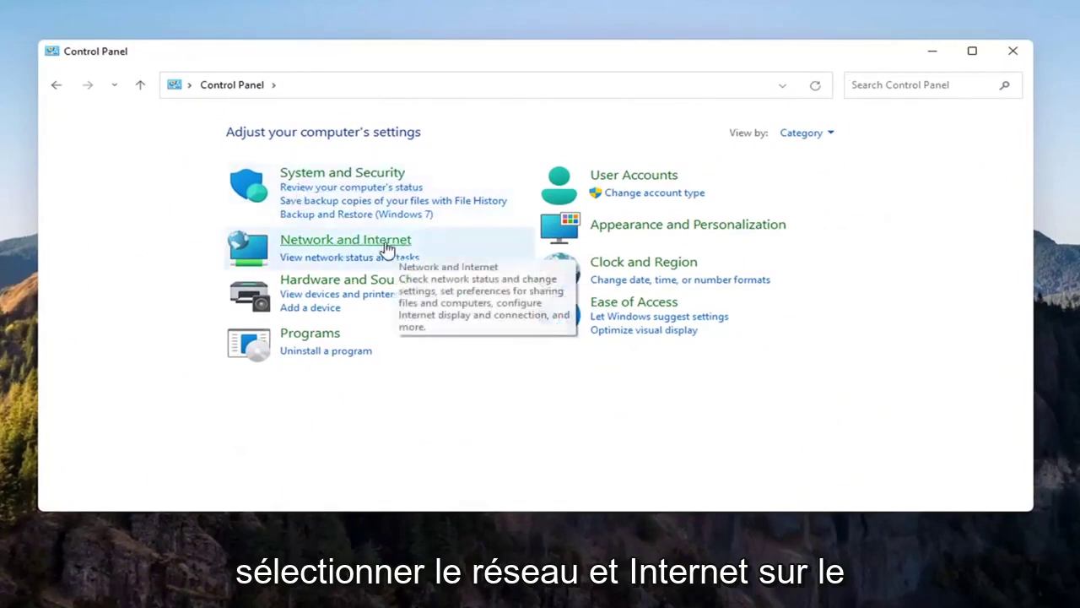
- Go to Network and Internet > Network and Sharing Center > Change advanced sharing settings
left_click(373, 244)
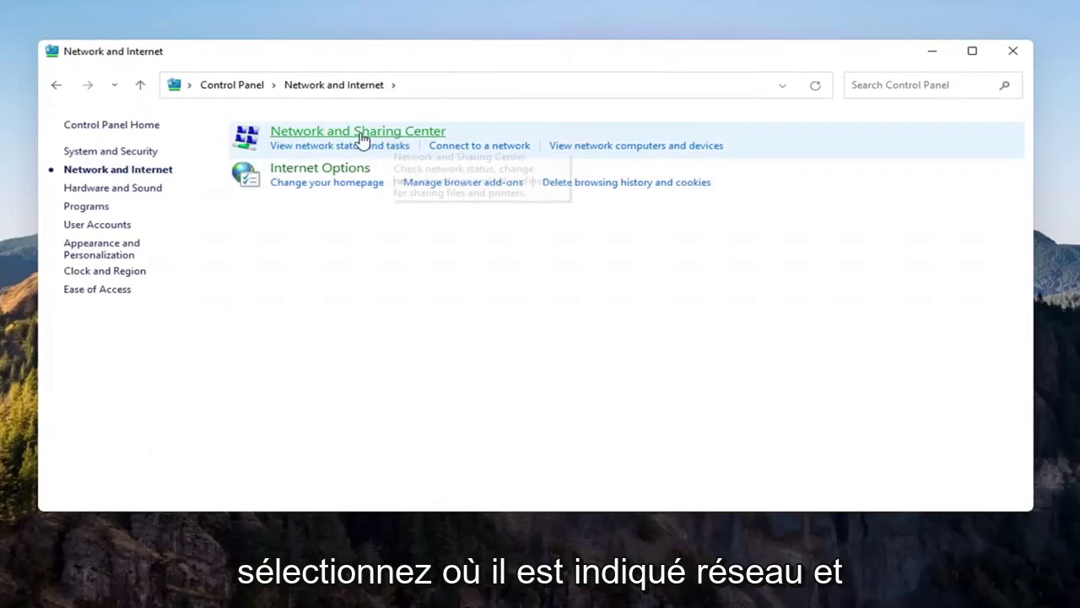
left_click(397, 132)
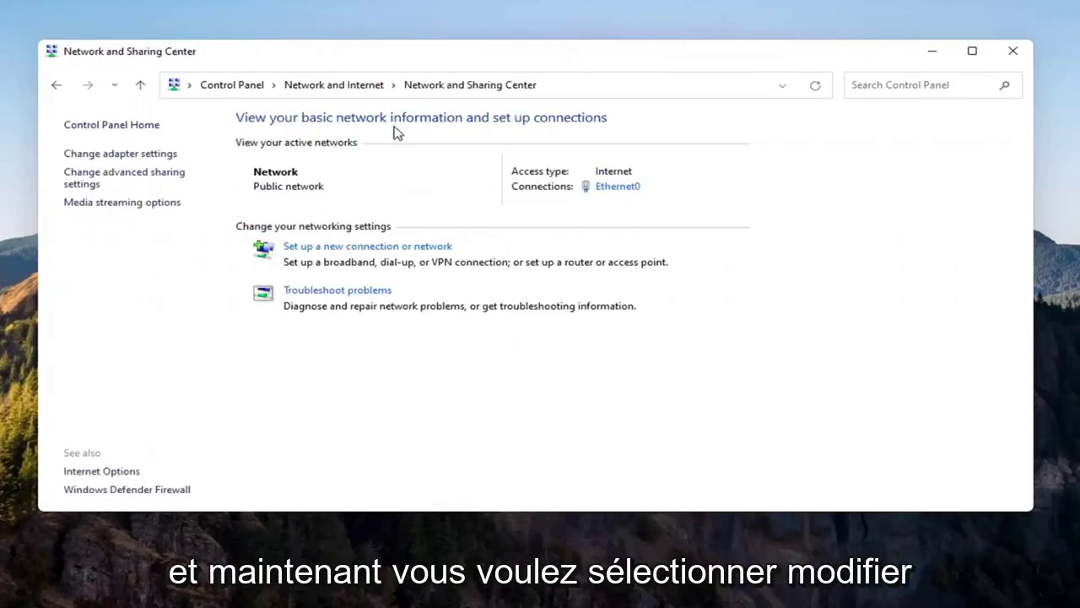
left_click(88, 184)
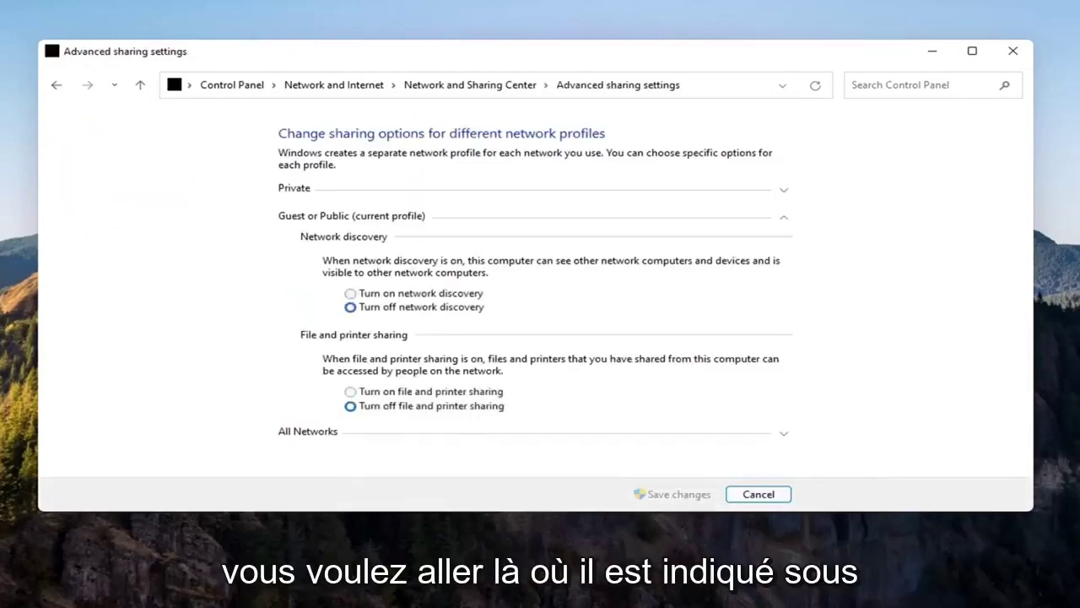
- Turn on file and printer sharing for the Private profile and save changes
left_click(319, 189)
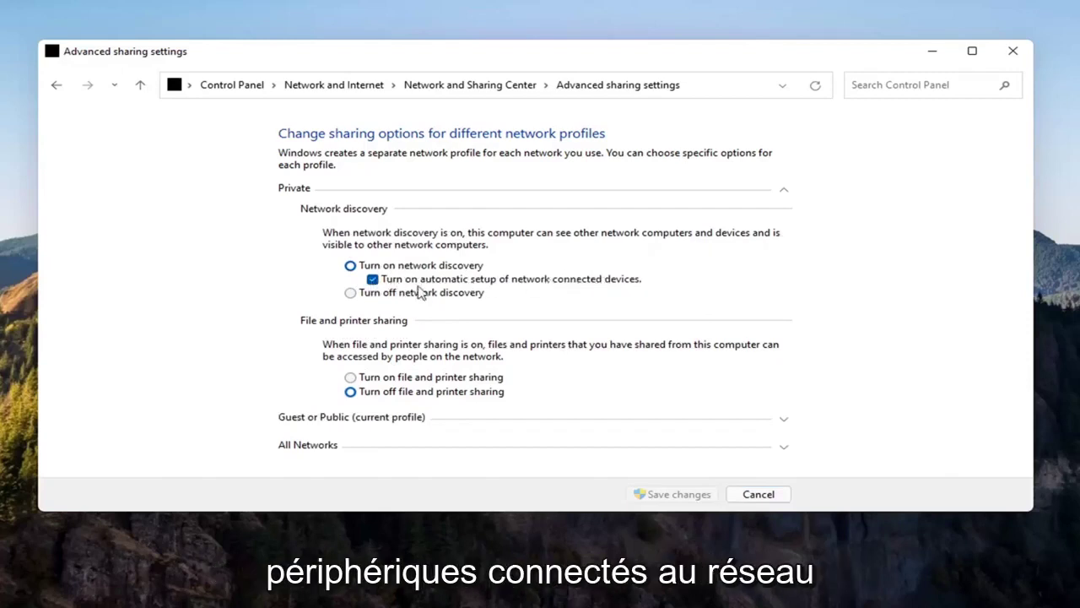
left_click(349, 378)
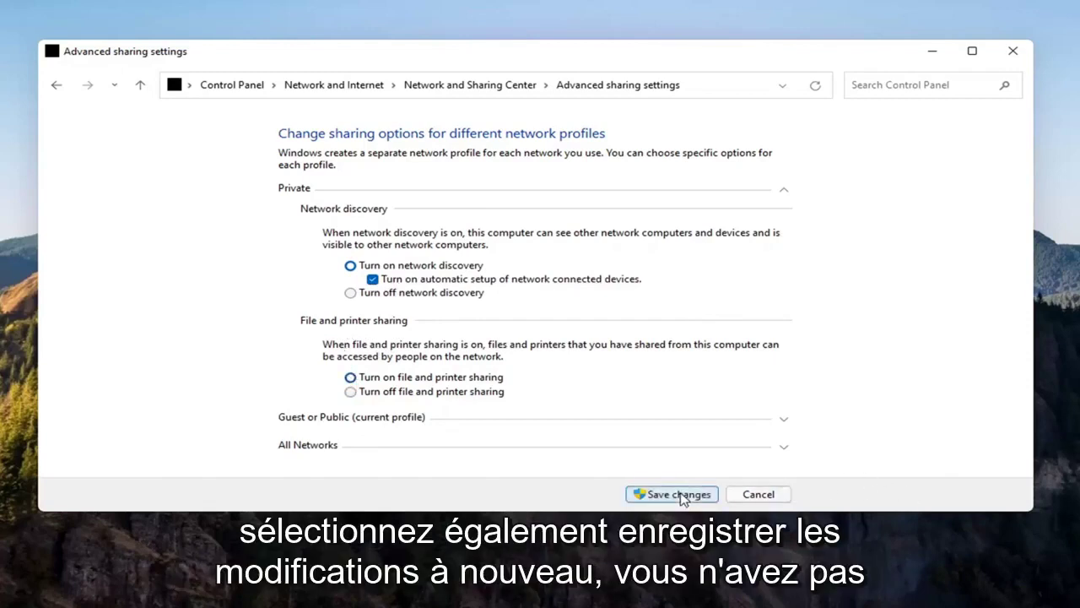
left_click(685, 494)
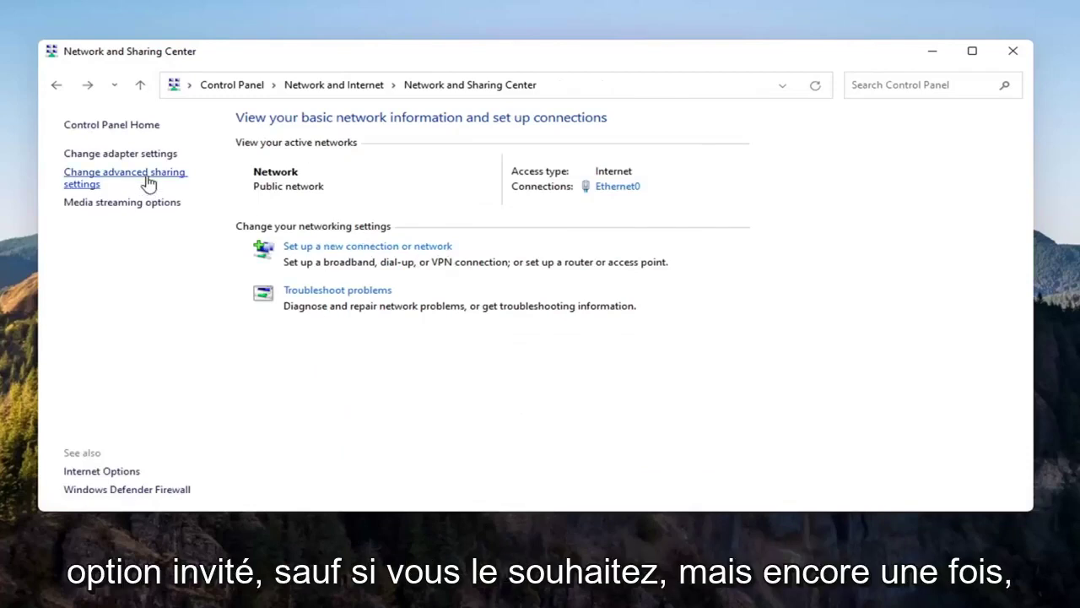
- Verify the Private profile sharing settings were kept, then close Control Panel
left_click(147, 182)
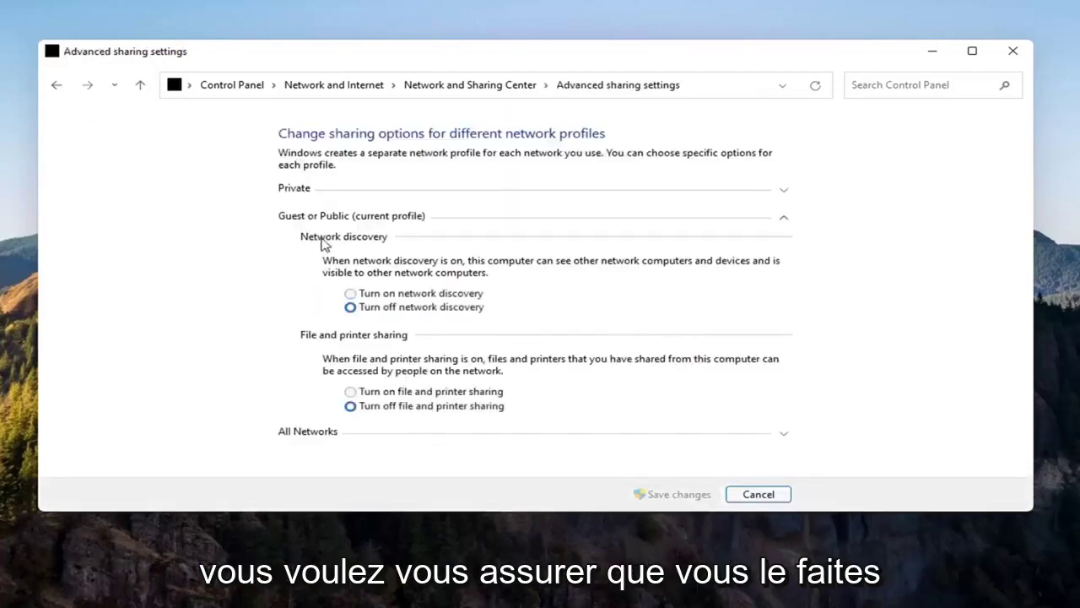
left_click(321, 218)
left_click(316, 191)
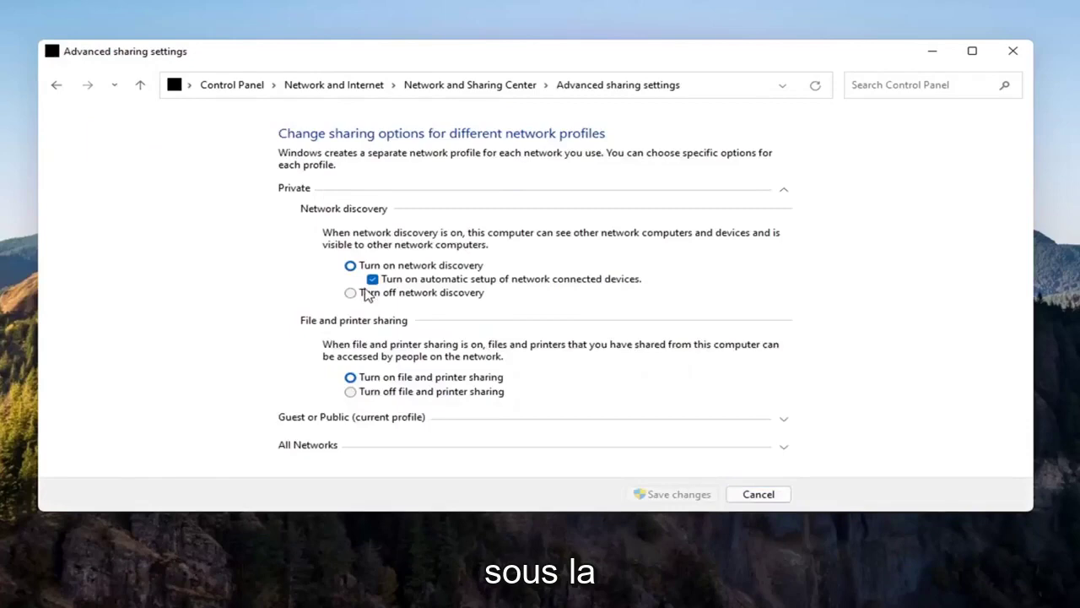
left_click(494, 190)
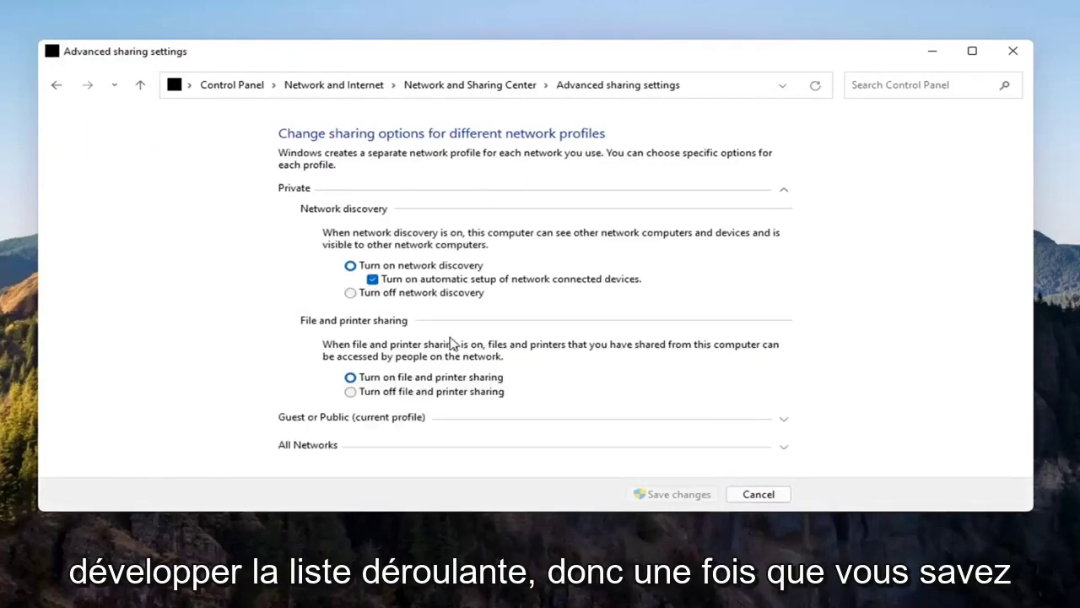
left_click(1013, 50)
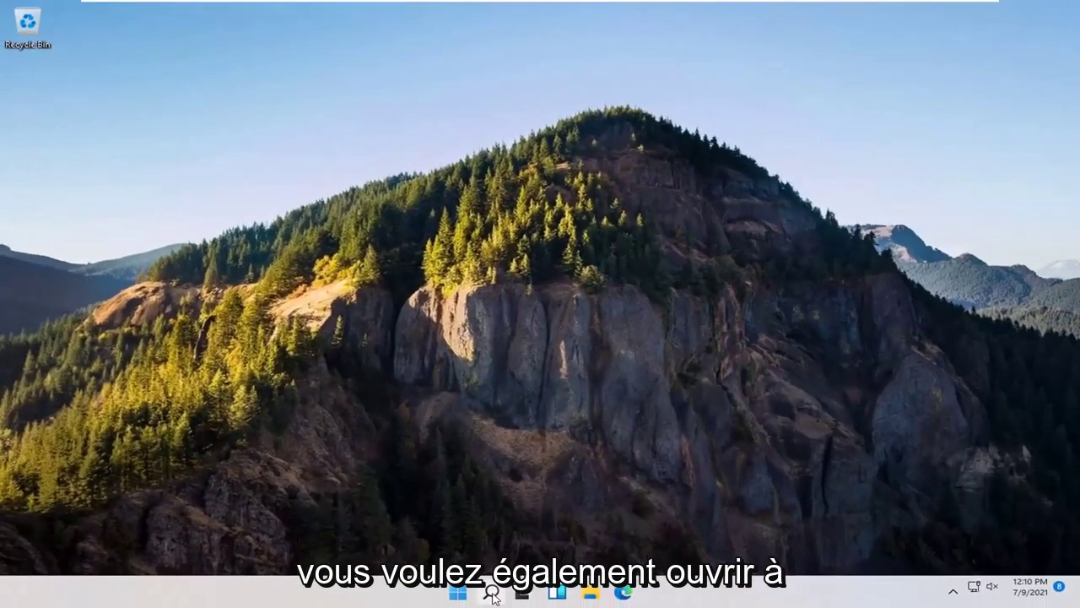
- Search 'services' and launch the Services console
left_click(492, 594)
type("se")
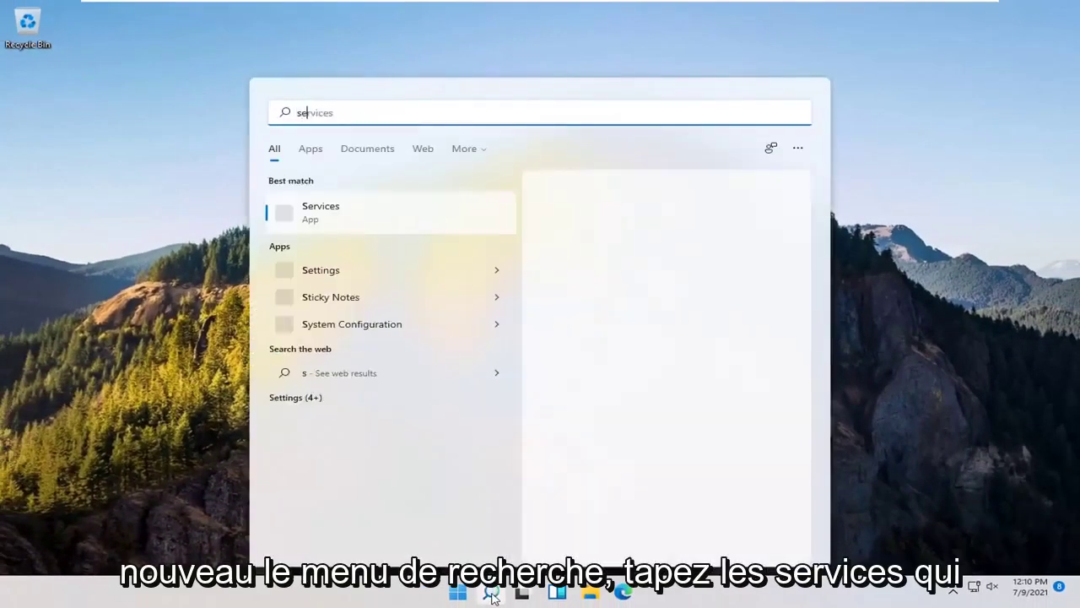
type("rvices")
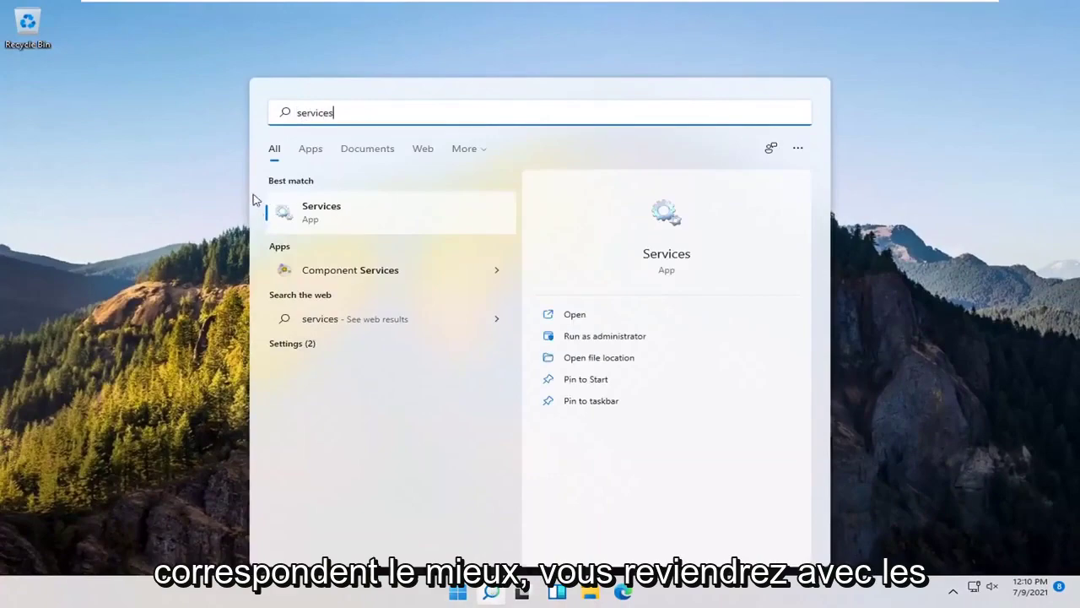
left_click(315, 217)
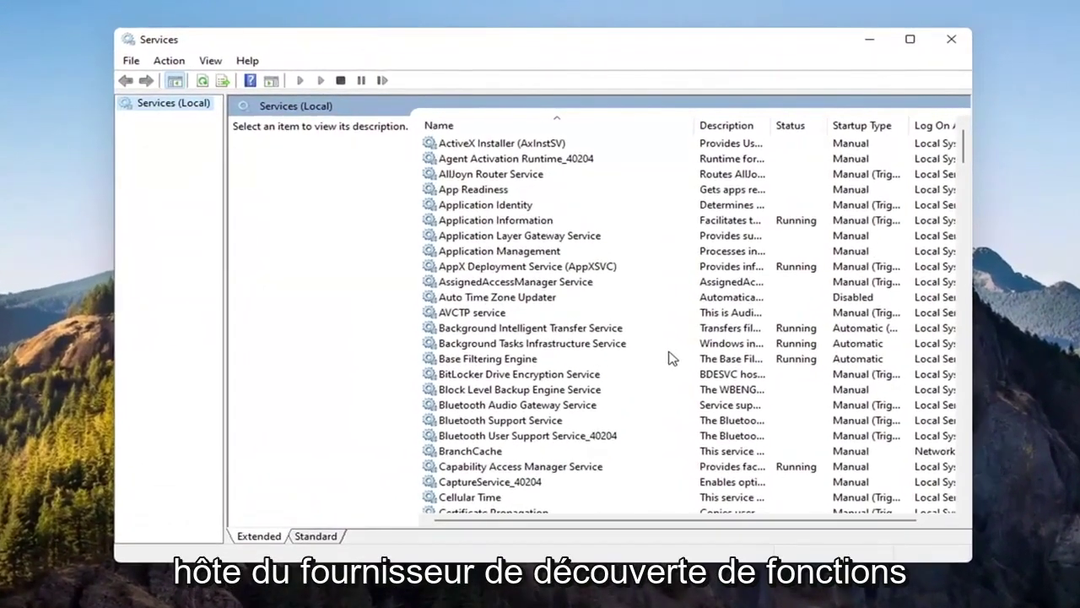
- Set Function Discovery Provider Host to Automatic startup and start it
scroll(650, 388, "down", 6)
scroll(637, 403, "down", 8)
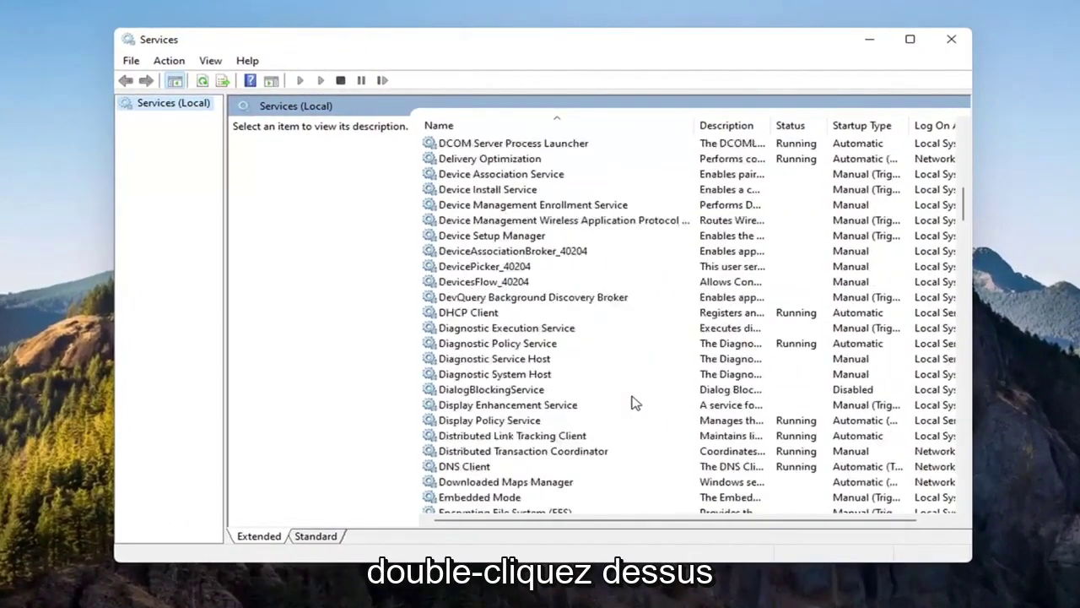
scroll(633, 402, "down", 5)
scroll(591, 393, "down", 1)
left_click(507, 312)
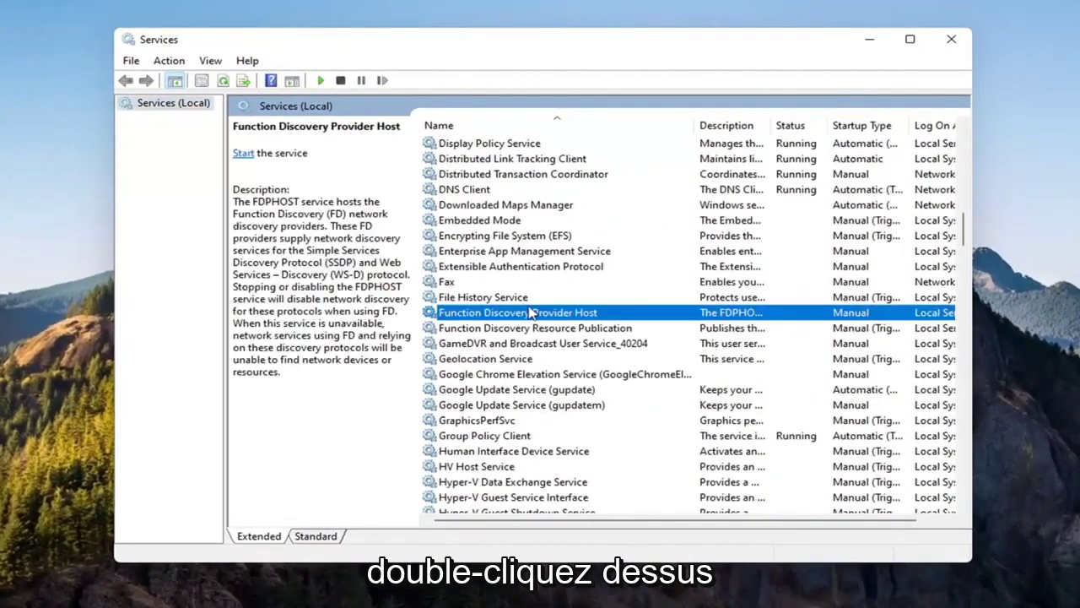
double_click(533, 312)
left_click(540, 287)
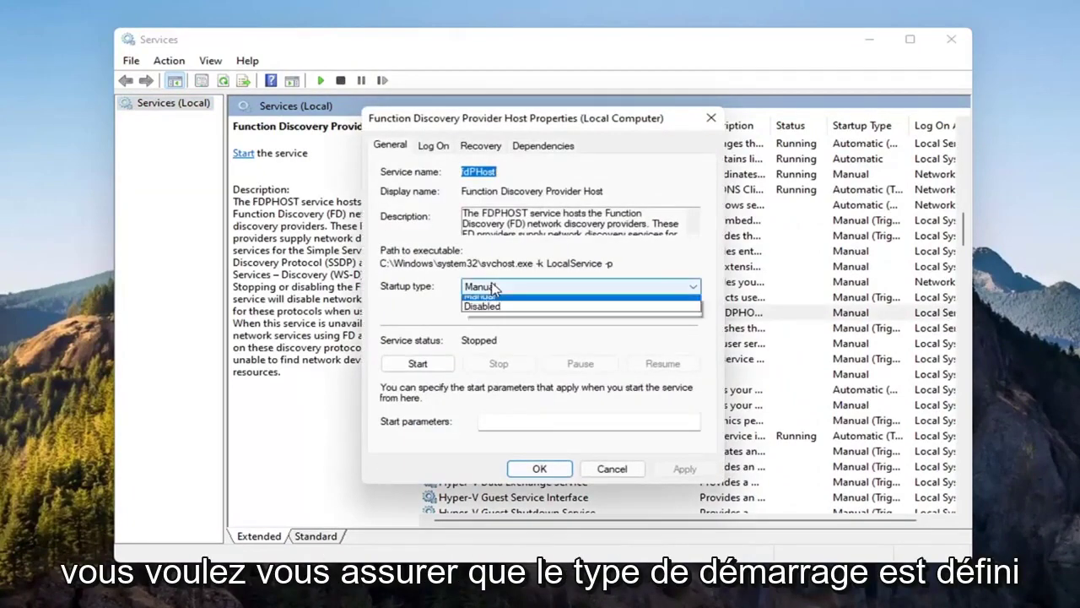
left_click(495, 311)
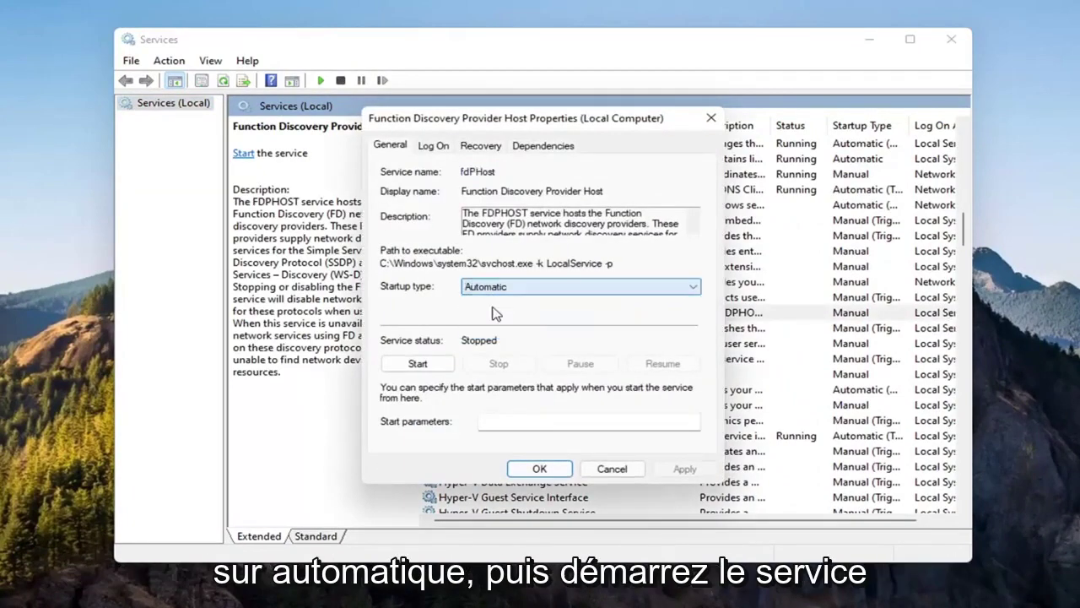
left_click(422, 364)
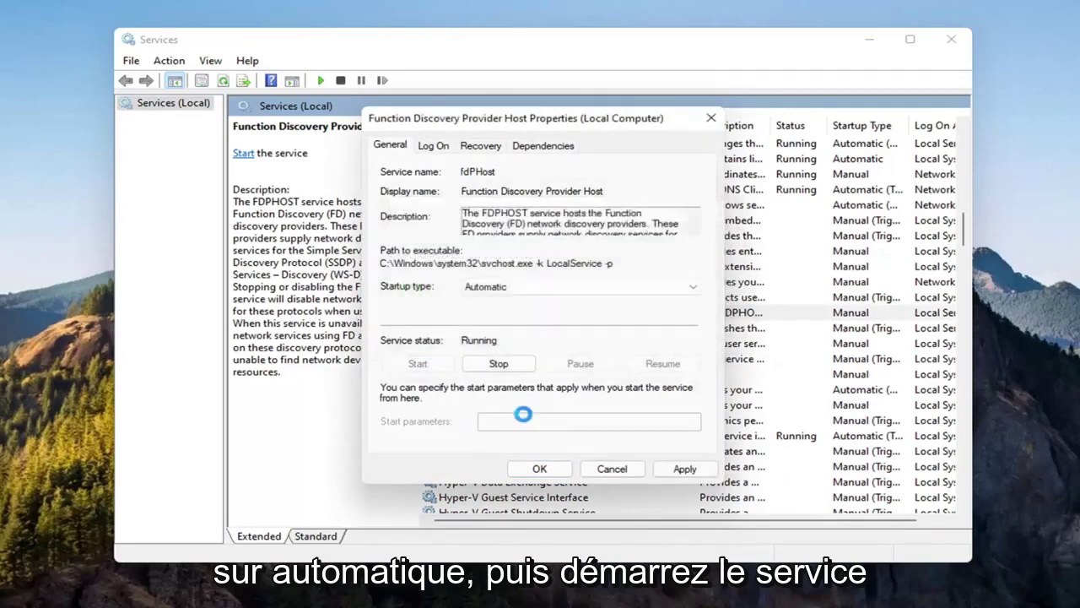
left_click(671, 469)
left_click(539, 468)
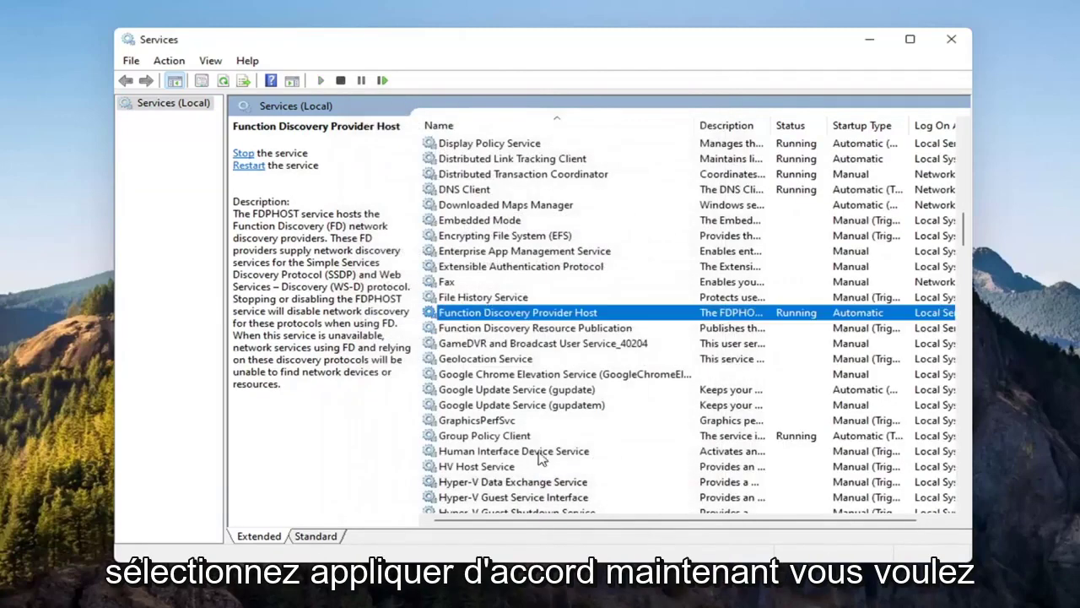
- Set Function Discovery Resource Publication to Automatic startup and start it
left_click(505, 331)
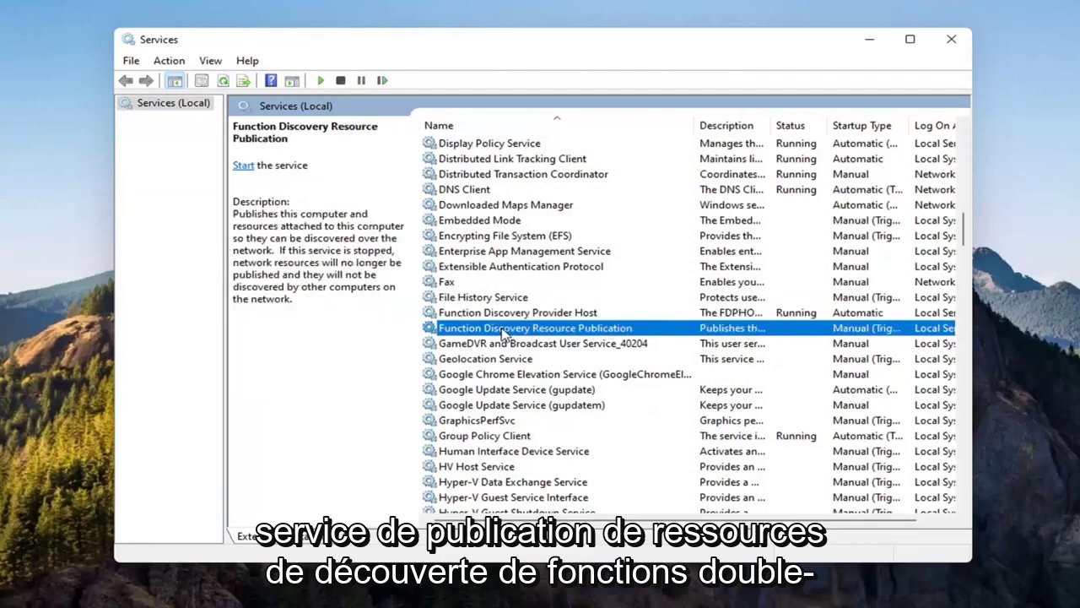
double_click(505, 331)
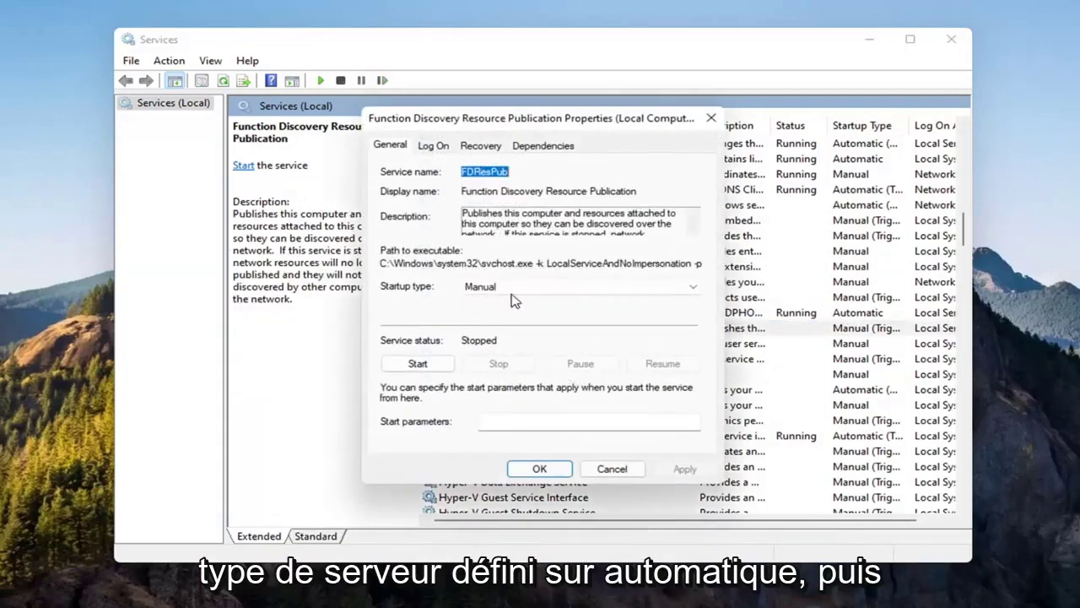
left_click(514, 290)
left_click(514, 313)
left_click(415, 362)
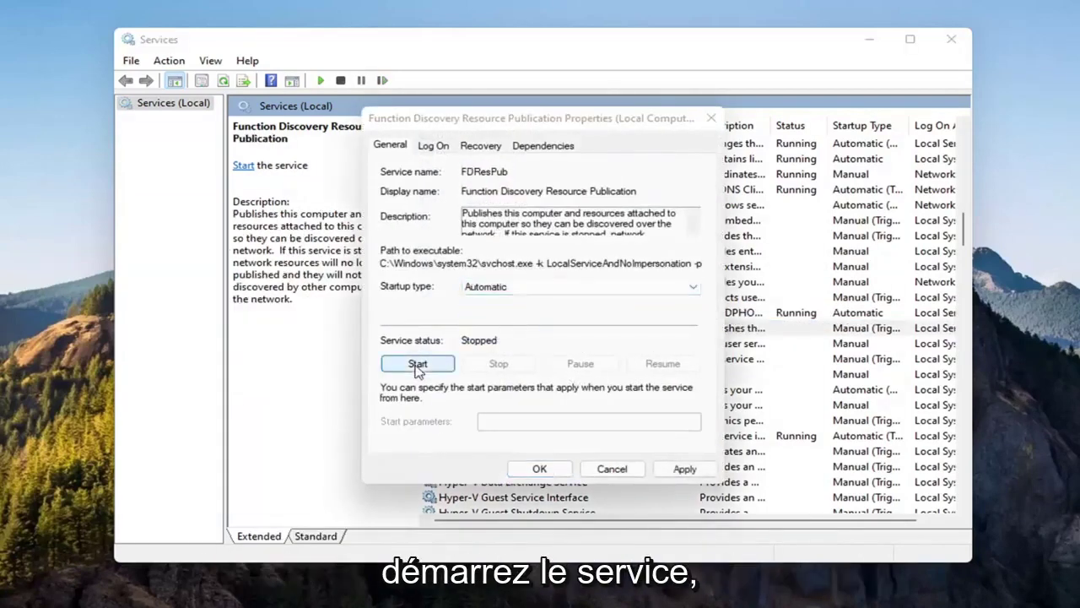
left_click(685, 469)
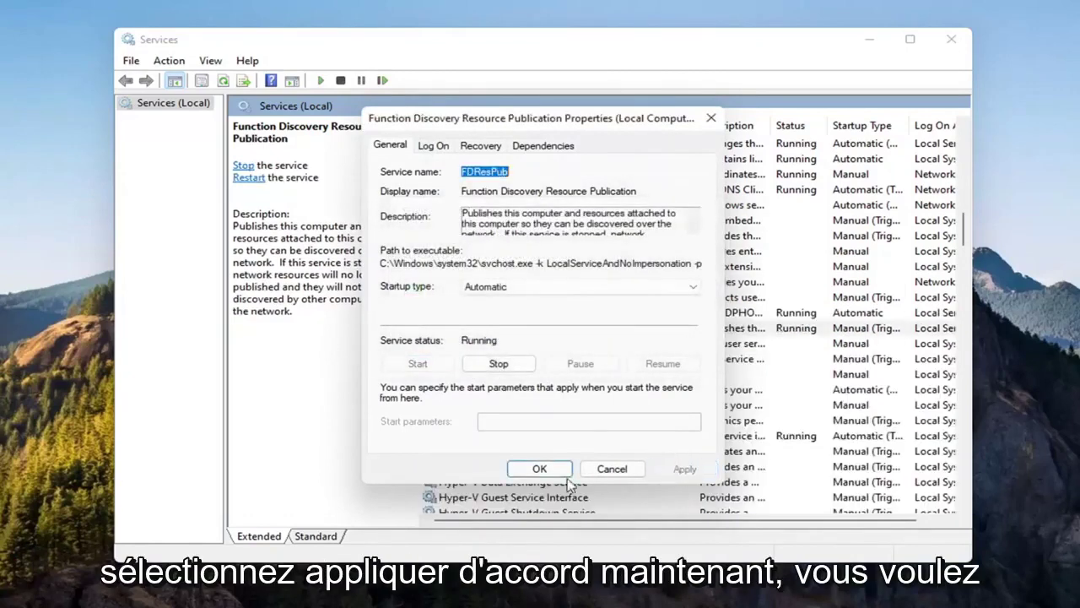
left_click(540, 469)
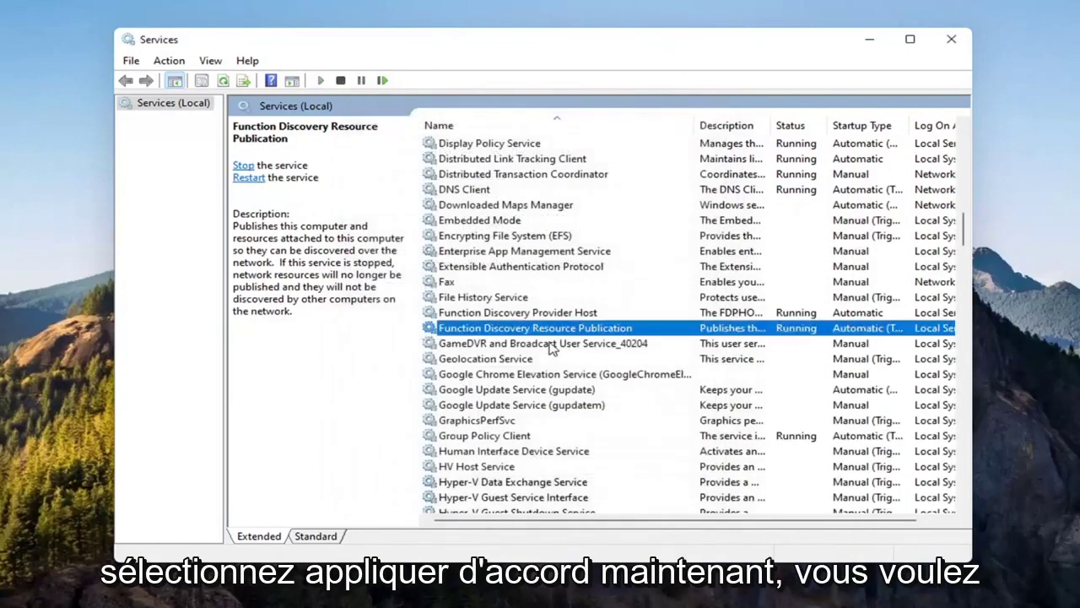
- Set SSDP Discovery's startup type to Automatic and apply
scroll(557, 371, "down", 6)
scroll(570, 377, "down", 8)
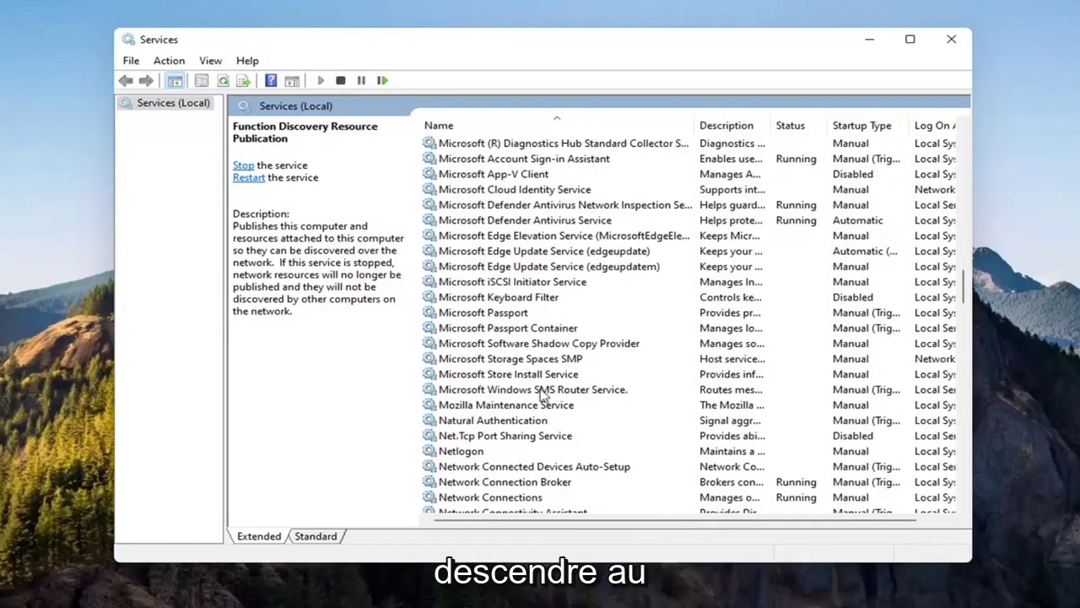
scroll(543, 397, "down", 2)
scroll(543, 396, "down", 7)
scroll(543, 391, "down", 4)
scroll(622, 374, "down", 5)
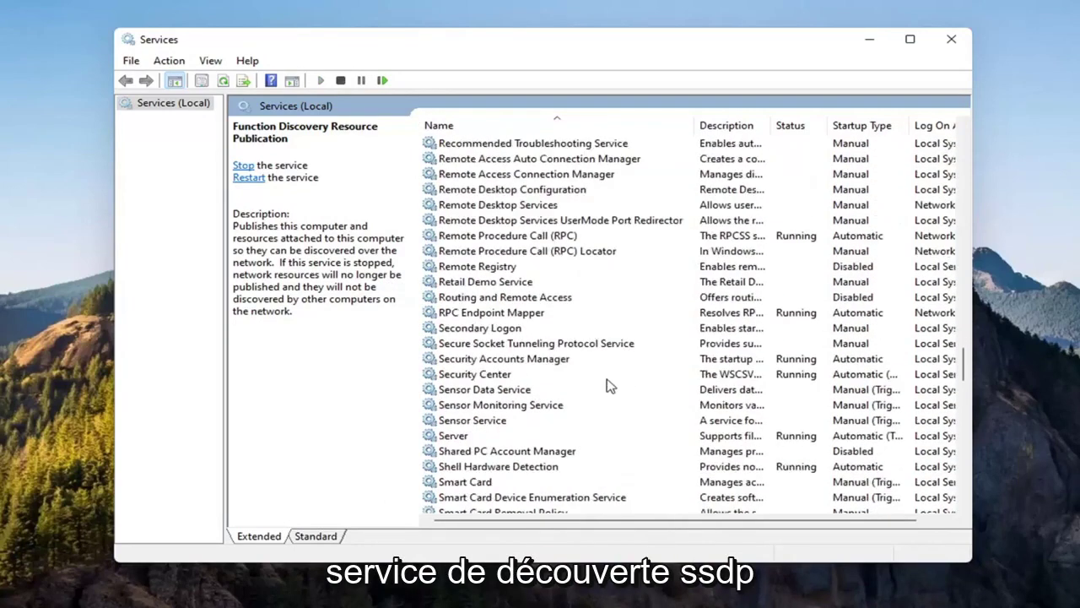
scroll(611, 386, "down", 1)
scroll(490, 388, "down", 2)
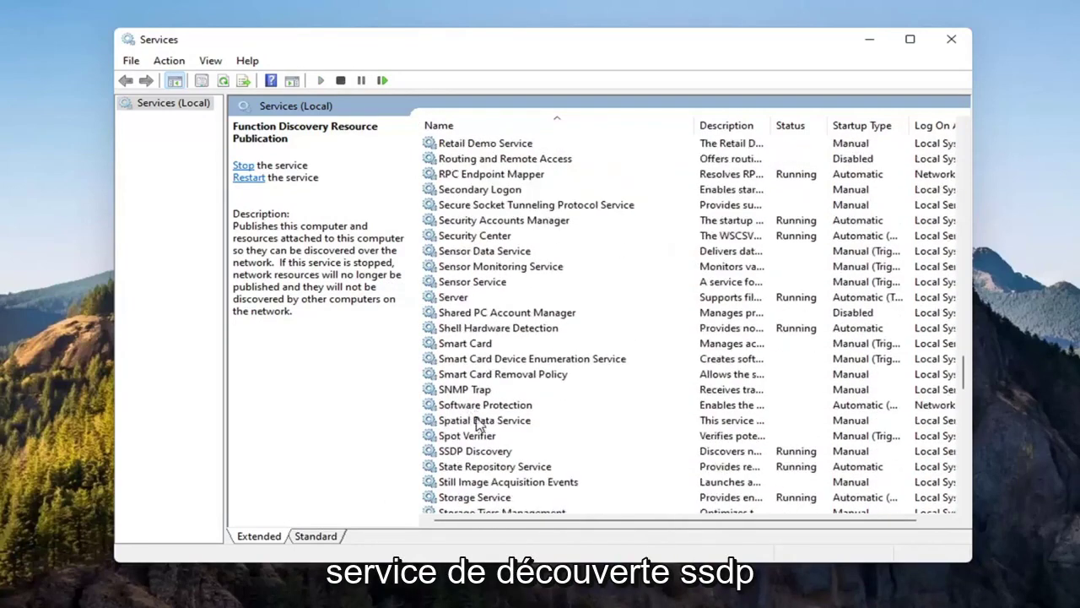
left_click(473, 454)
scroll(473, 456, "down", 2)
double_click(468, 363)
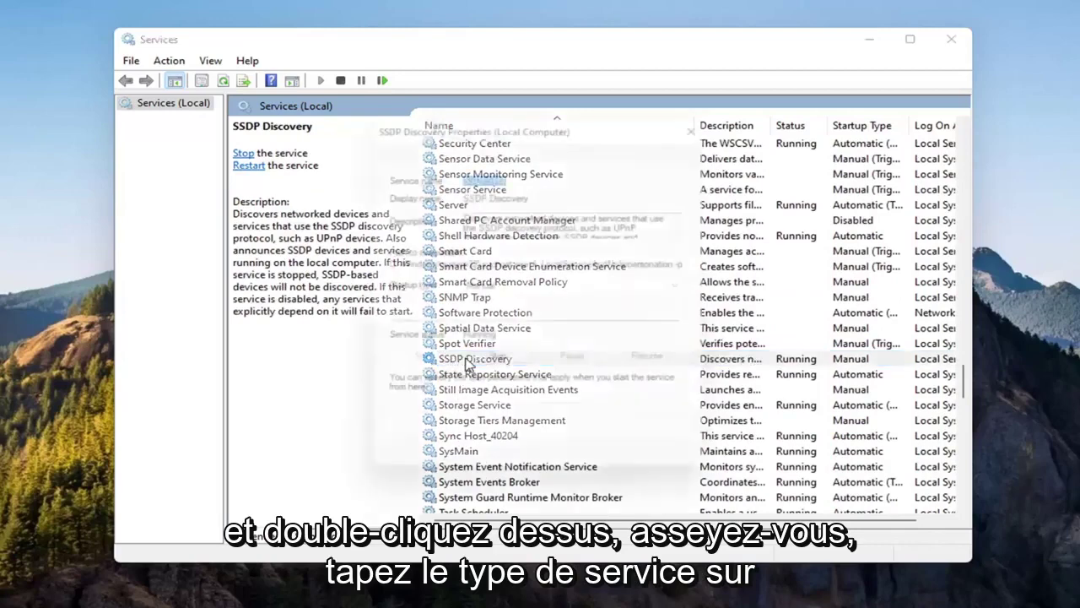
left_click(474, 287)
left_click(483, 313)
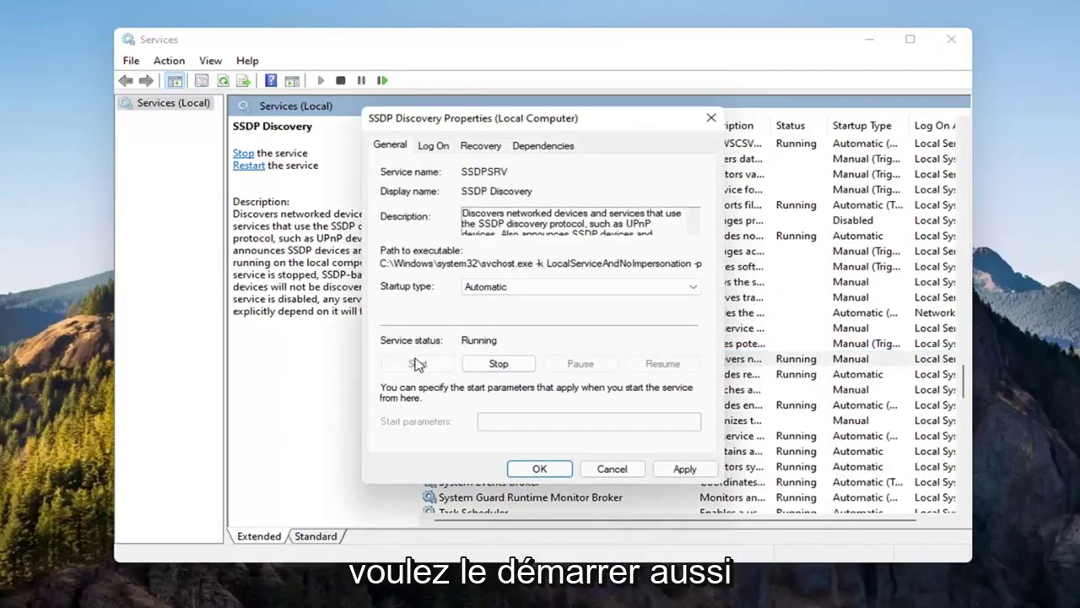
left_click(684, 469)
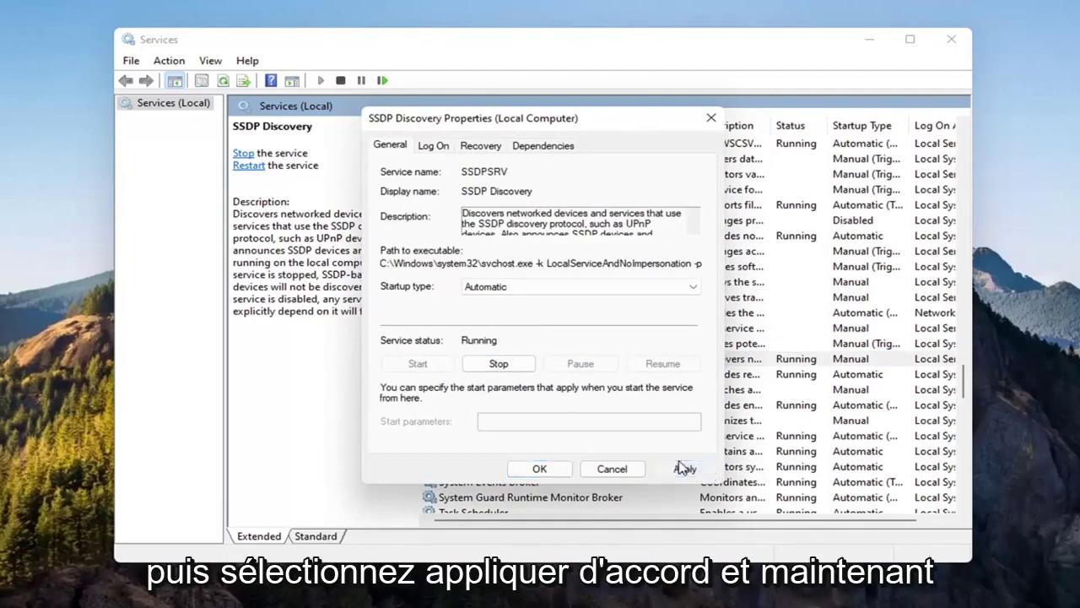
left_click(540, 468)
- Set UPnP Device Host to Automatic startup and start it
scroll(553, 384, "down", 2)
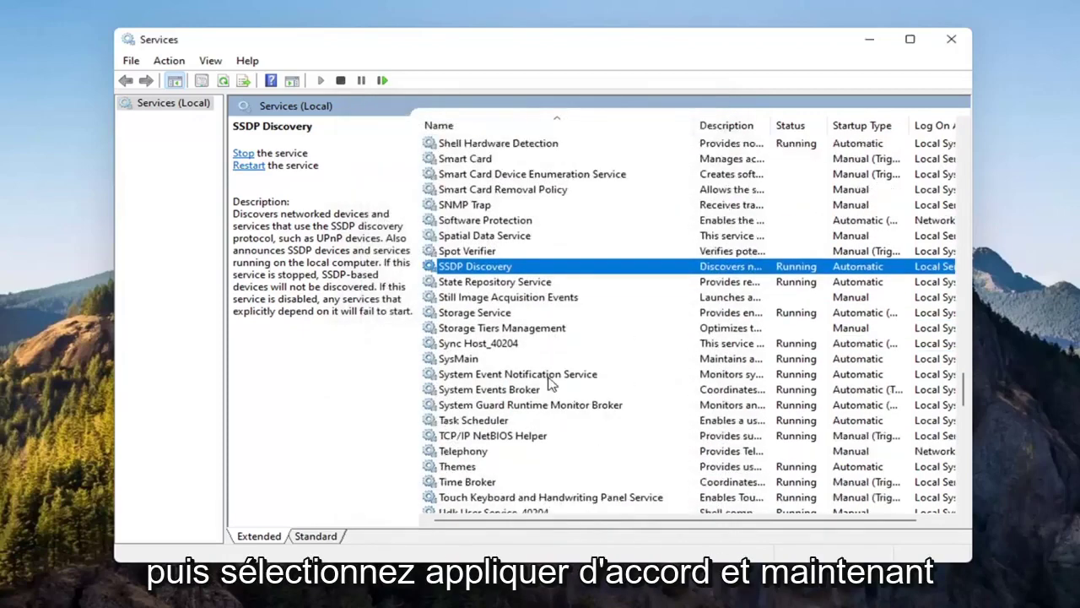
scroll(553, 384, "down", 3)
scroll(552, 384, "down", 1)
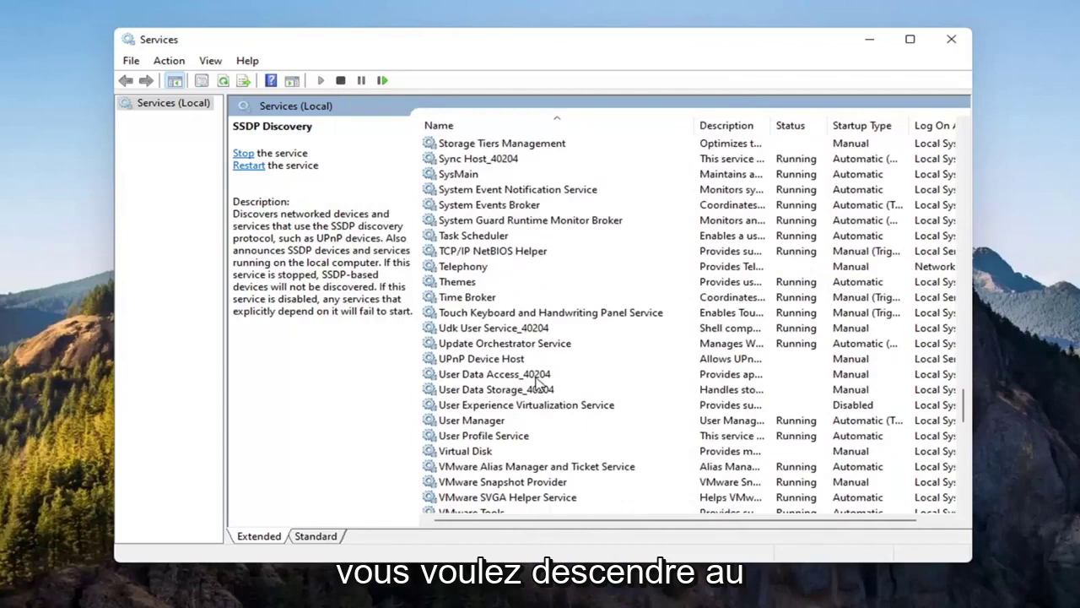
left_click(478, 360)
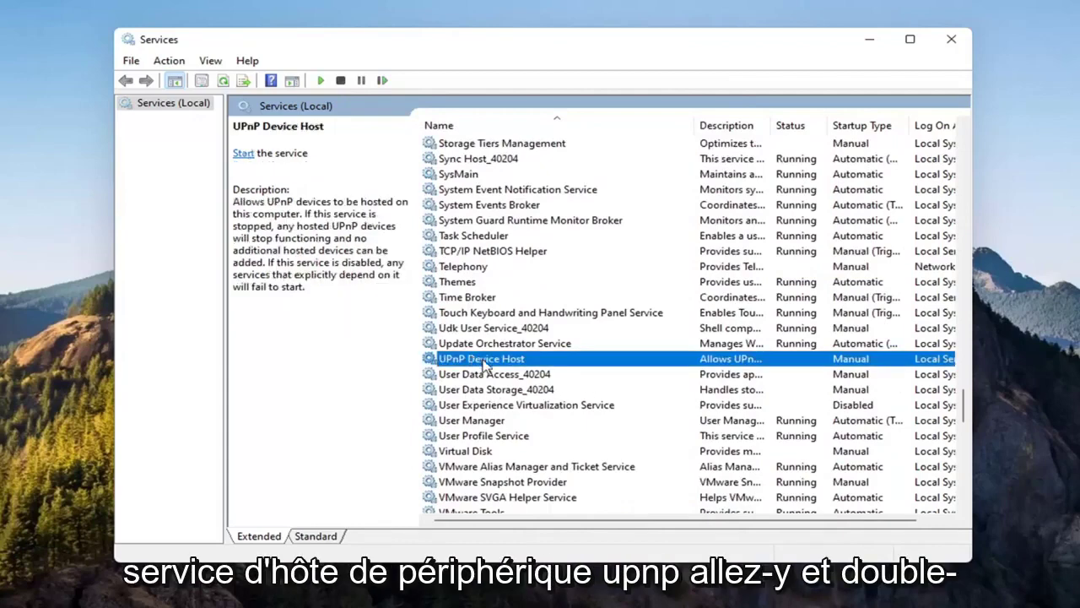
double_click(483, 363)
left_click(492, 287)
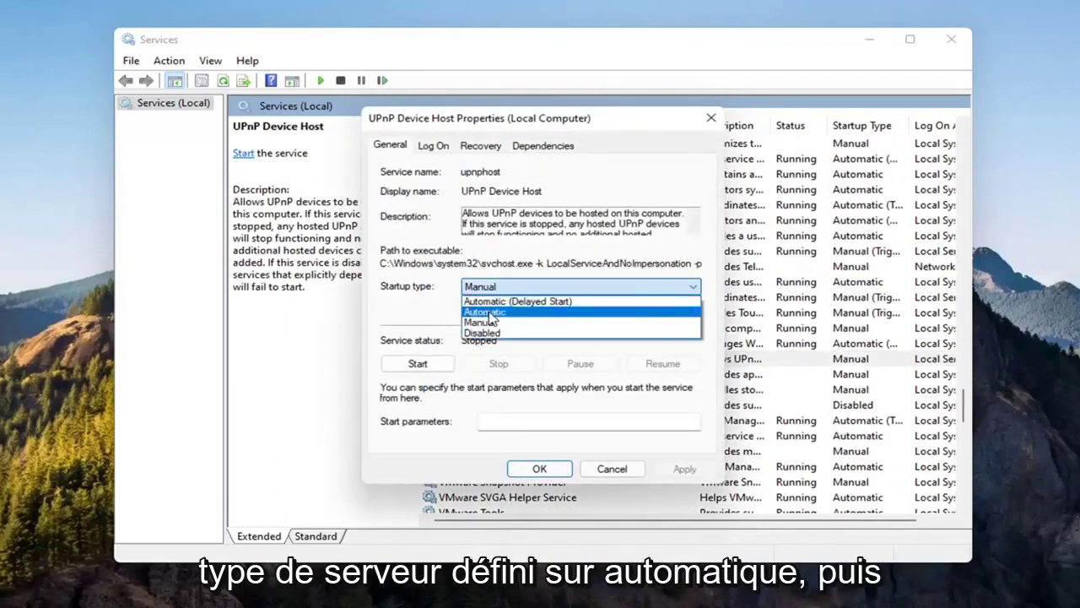
left_click(491, 313)
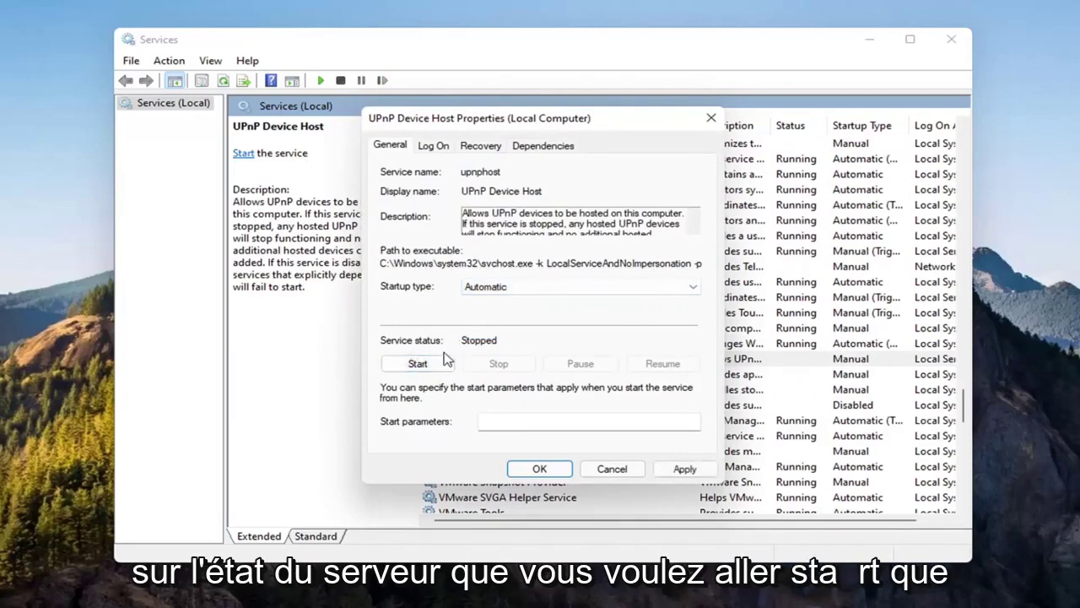
left_click(419, 363)
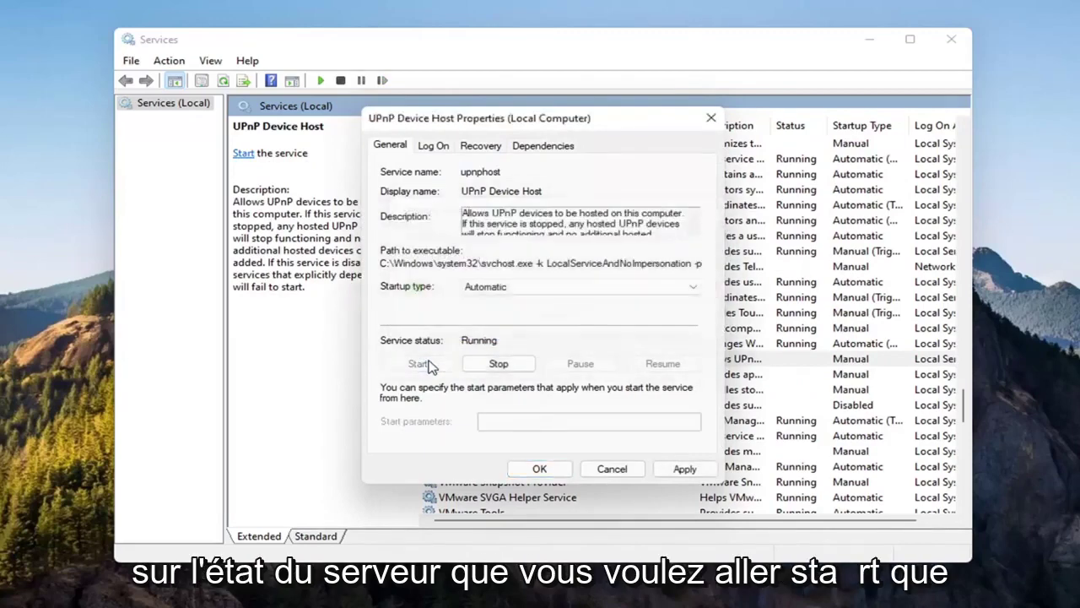
left_click(685, 468)
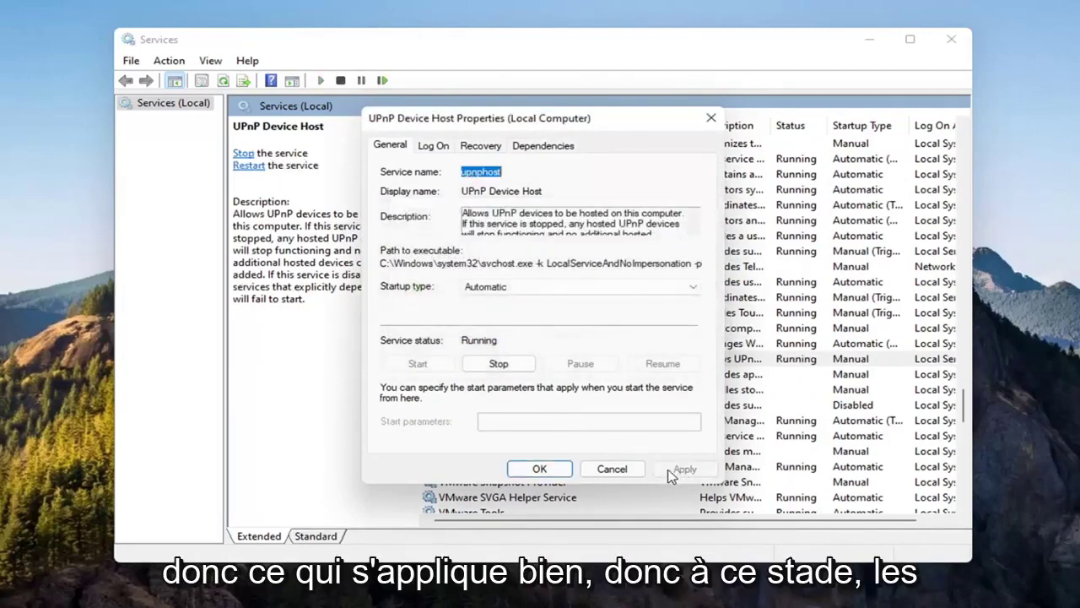
left_click(531, 470)
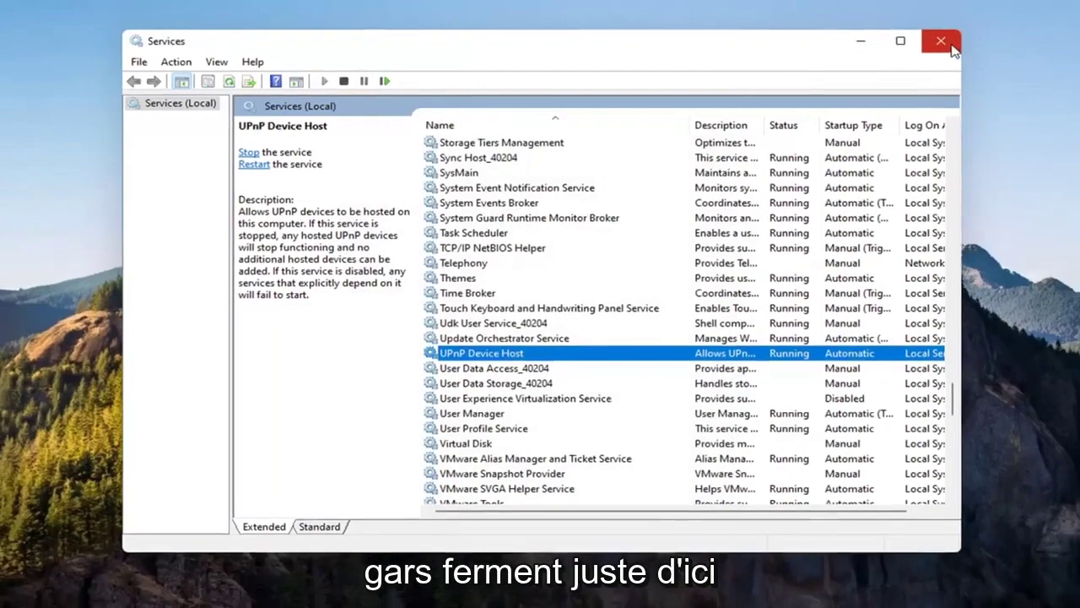
- Close the Services console and open the Start quick menu to restart
left_click(951, 39)
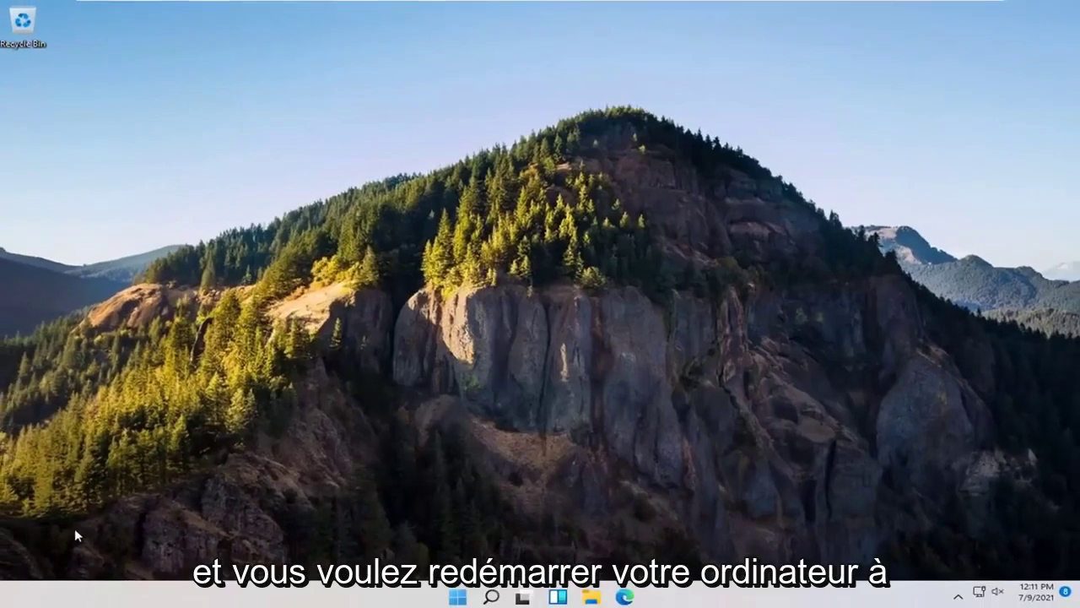
right_click(457, 597)
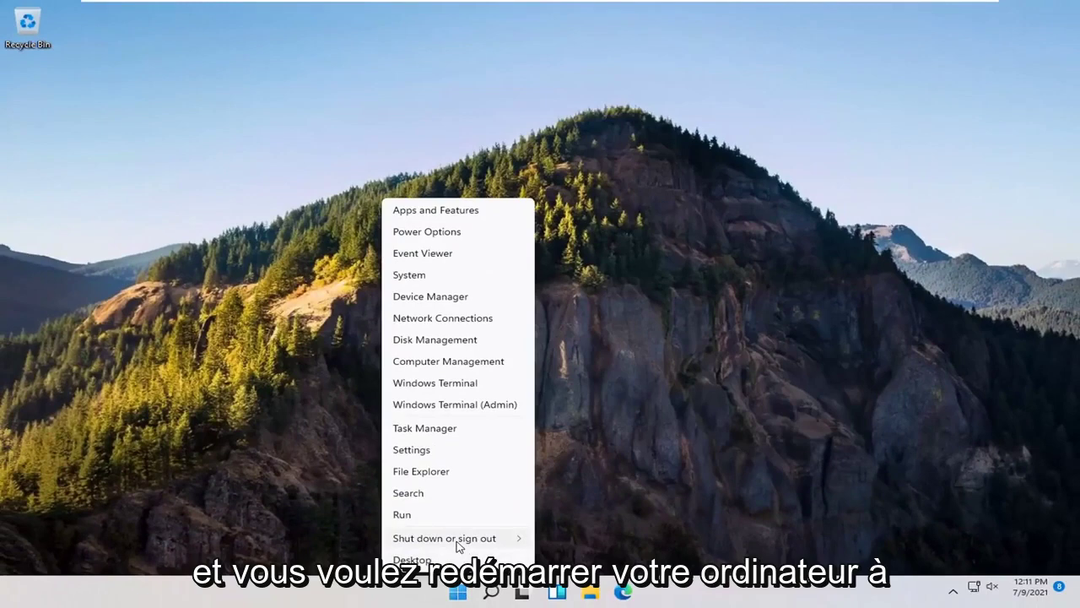